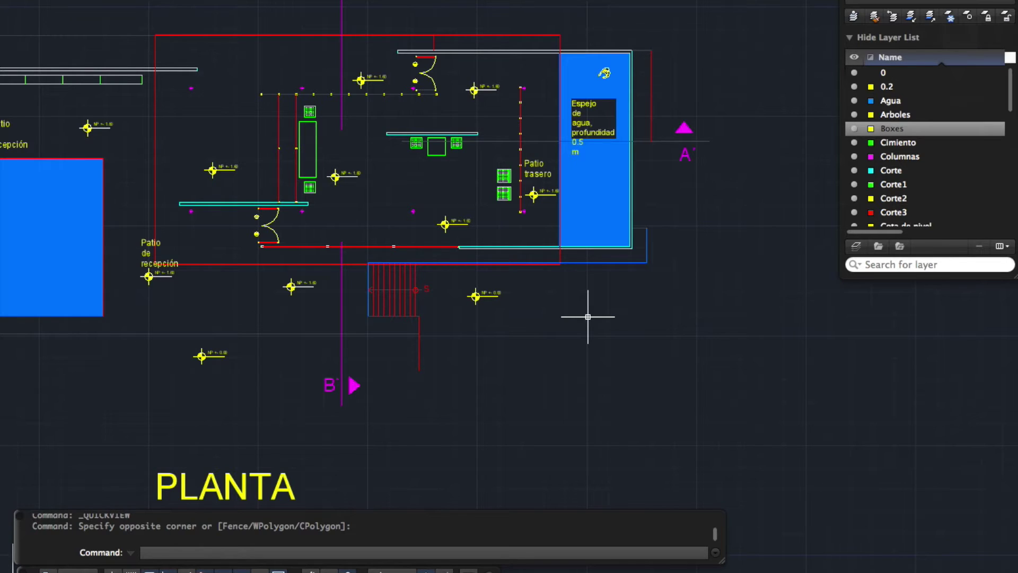
Zoom to extents so the plan, sections, elevations and red site plan all show.
{"action": "scroll", "coordinate": [578, 307], "scroll_direction": "down", "scroll_amount": 1}
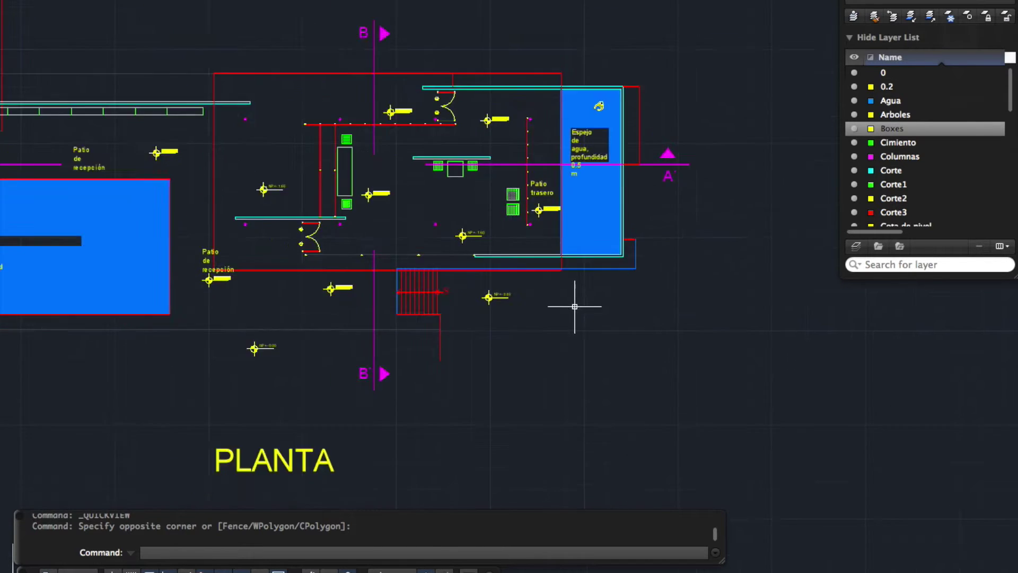
{"action": "scroll", "coordinate": [575, 306], "scroll_direction": "down", "scroll_amount": 1}
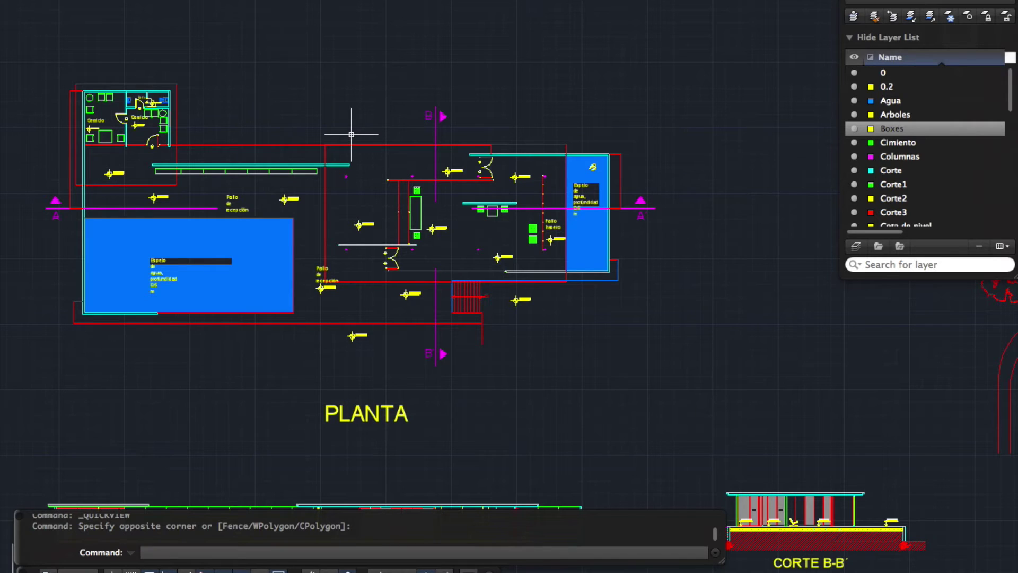
{"action": "scroll", "coordinate": [352, 136], "scroll_direction": "down", "scroll_amount": 1}
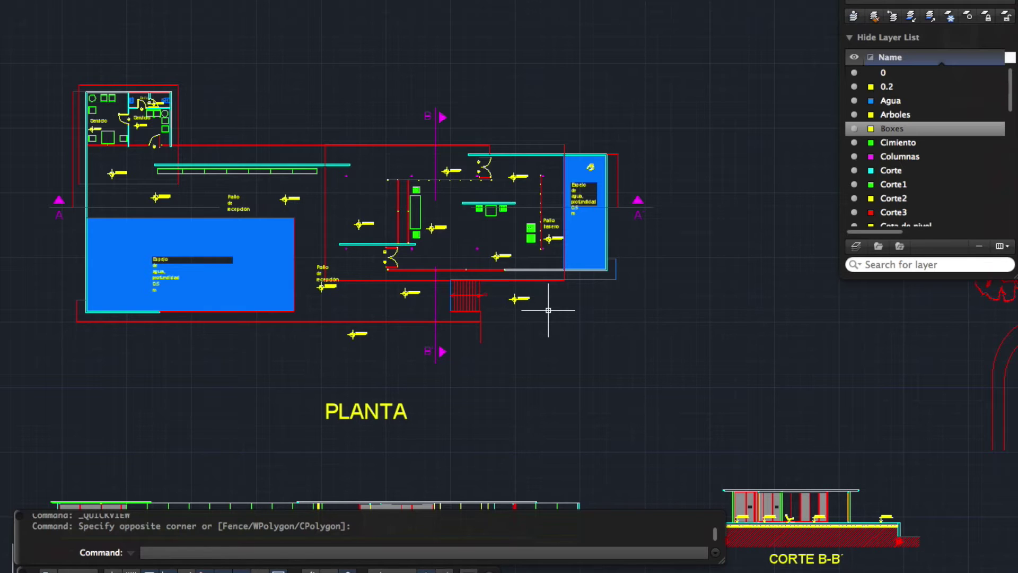
{"action": "type", "text": "Z"}
{"action": "key", "text": "Return"}
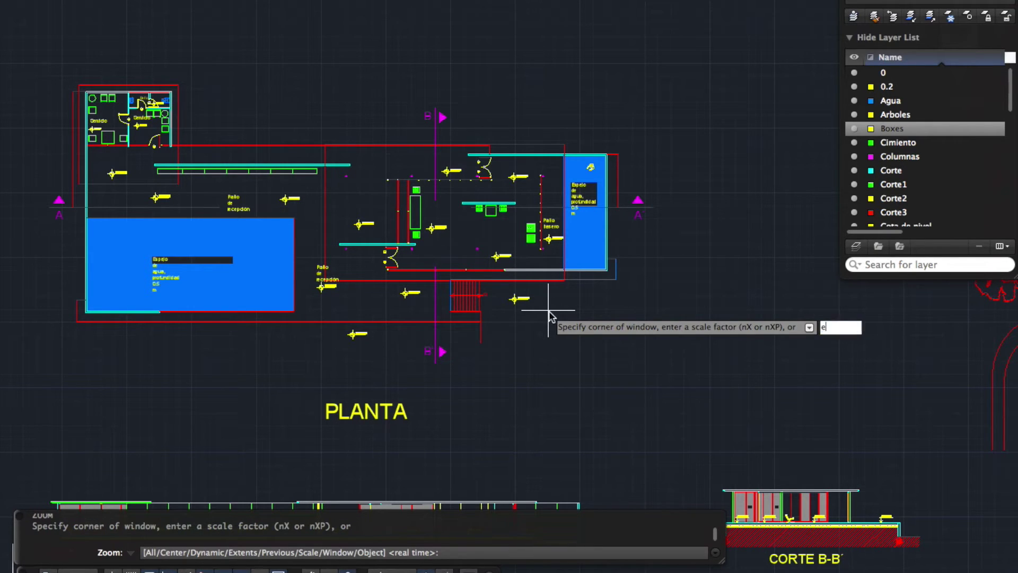
{"action": "type", "text": "e"}
{"action": "key", "text": "Return"}
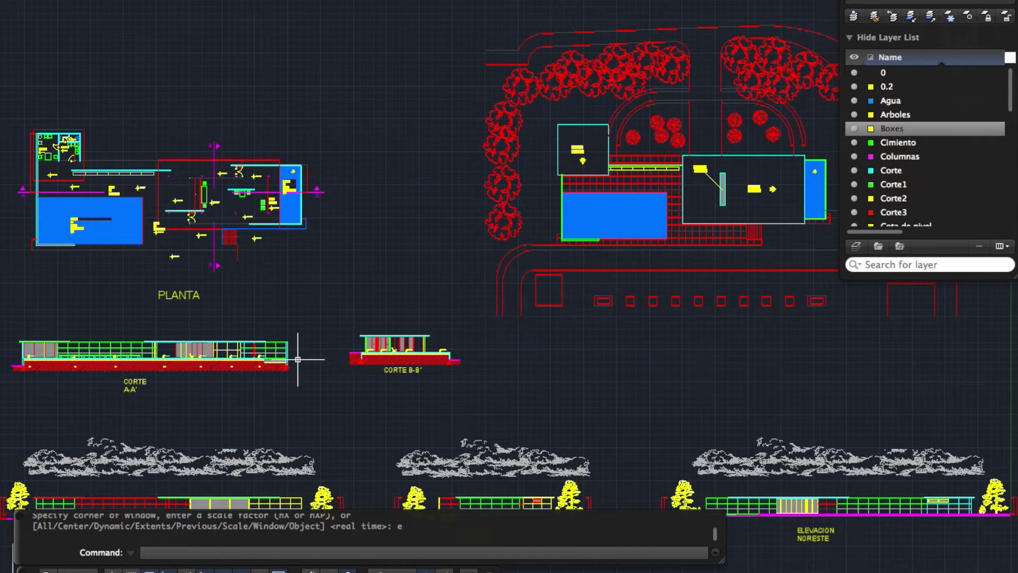
{"action": "scroll", "coordinate": [488, 303], "scroll_direction": "down", "scroll_amount": 4}
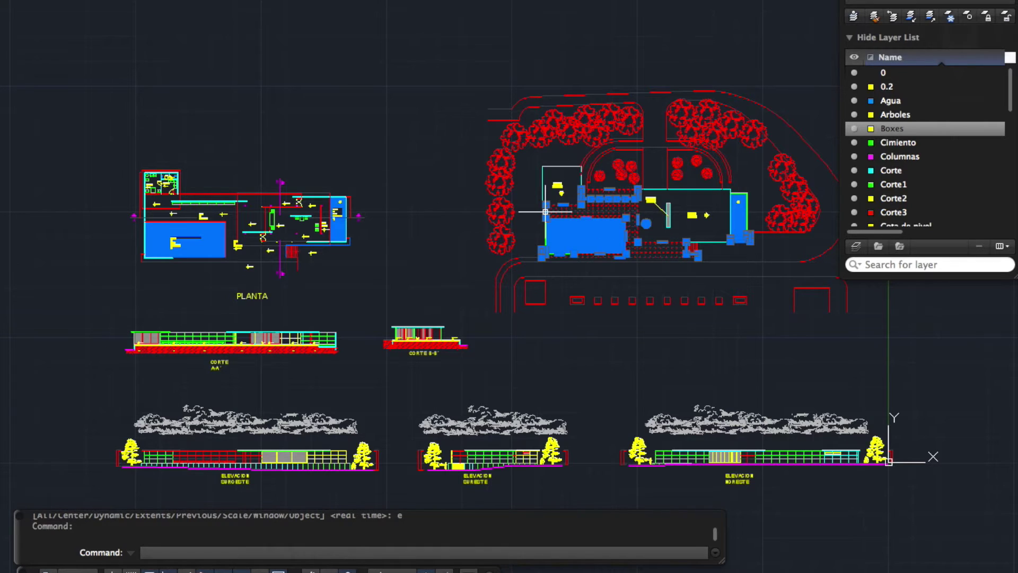
{"action": "key", "text": "Escape"}
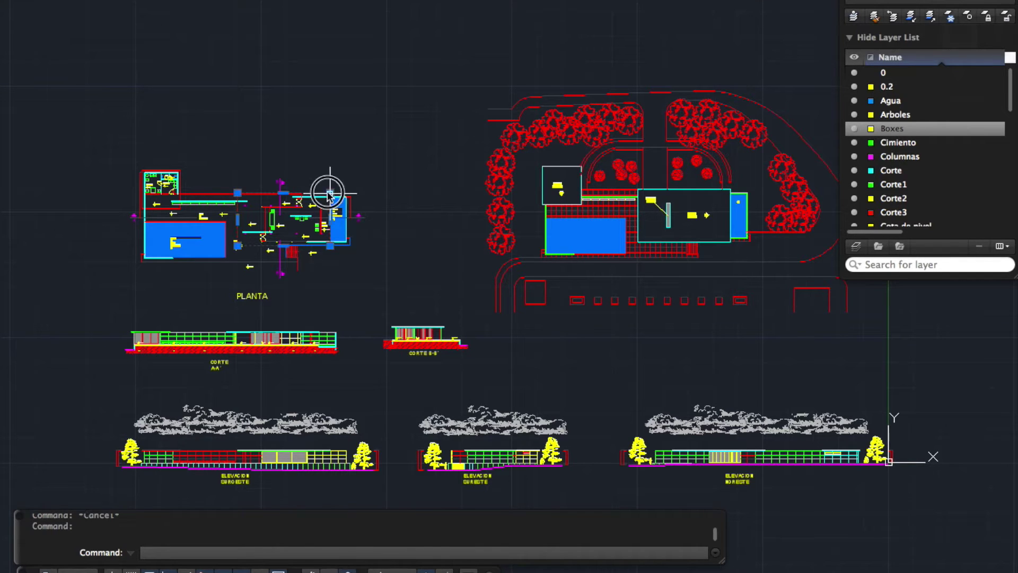
Bring up the list of model and layout sheets.
{"action": "left_click", "coordinate": [404, 242]}
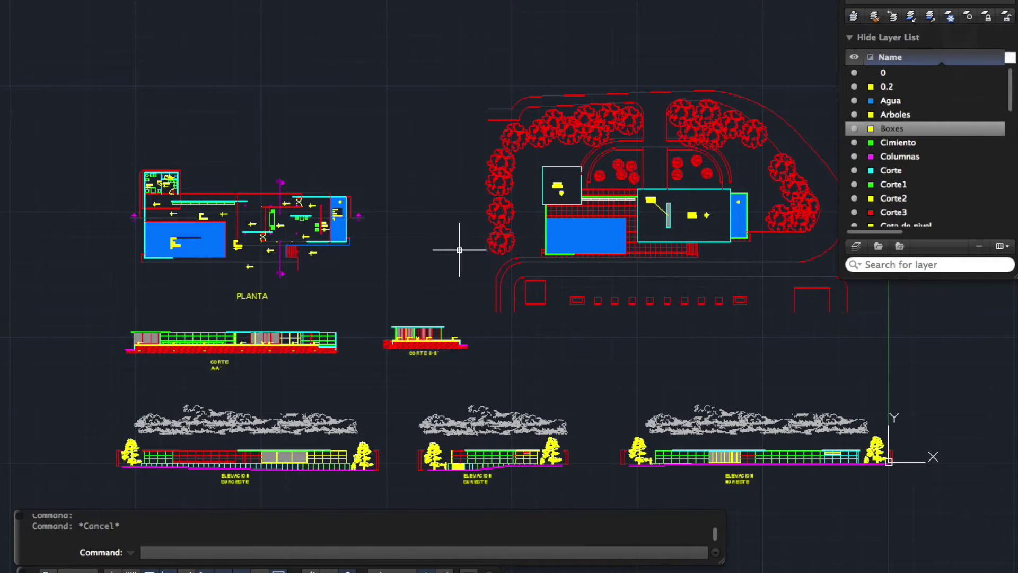
{"action": "left_click", "coordinate": [437, 245]}
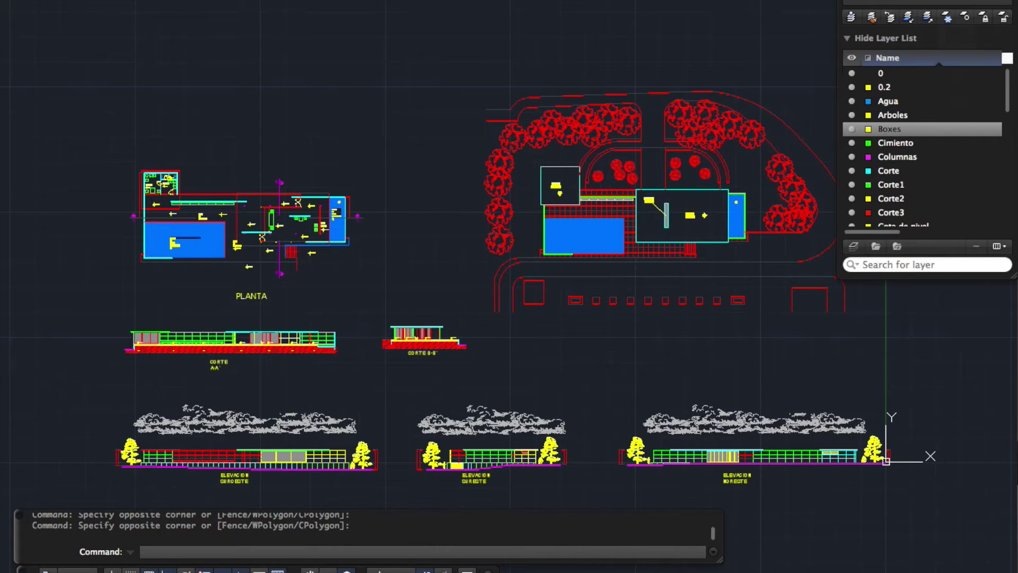
{"action": "left_click", "coordinate": [77, 569]}
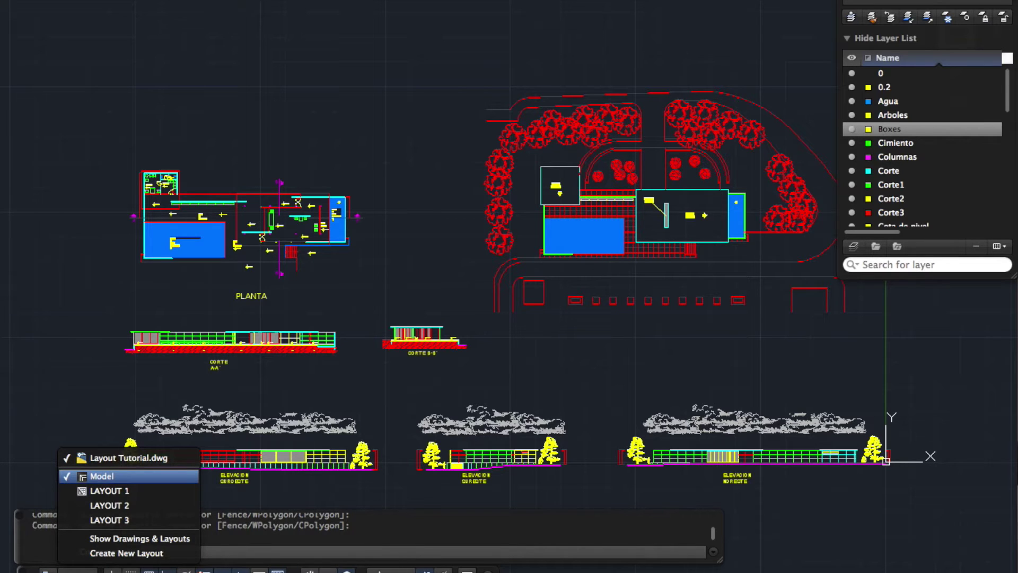
Open the LAYOUT 1 sheet from the model and layout previews.
{"action": "left_click", "coordinate": [103, 505]}
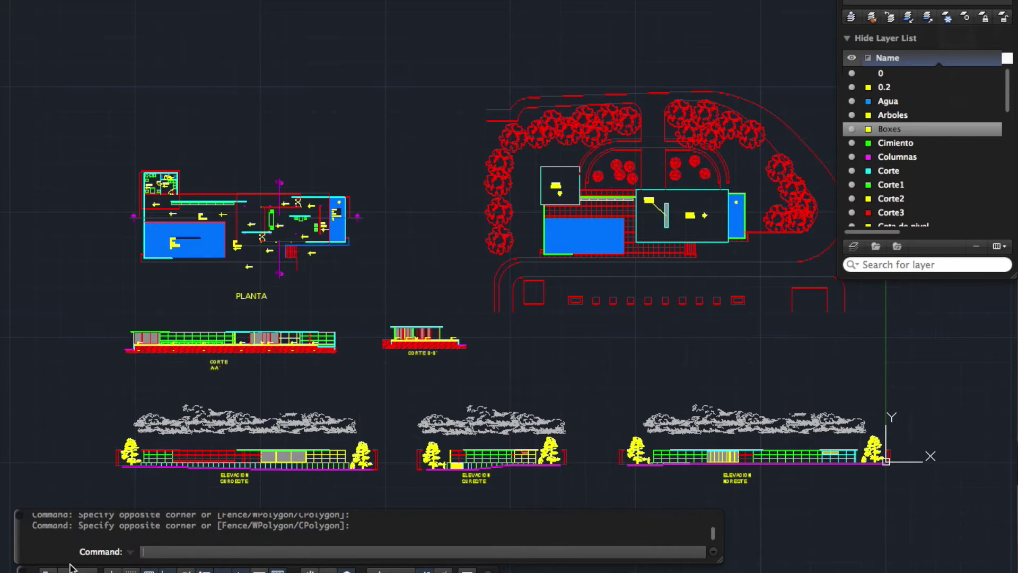
{"action": "left_click", "coordinate": [50, 569]}
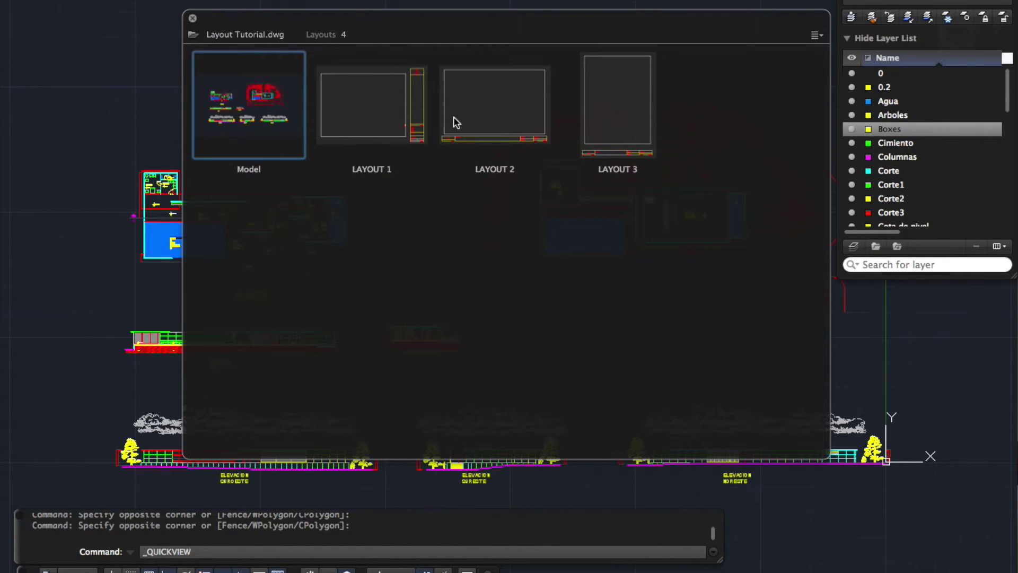
{"action": "left_click", "coordinate": [390, 121]}
{"action": "left_click", "coordinate": [387, 122]}
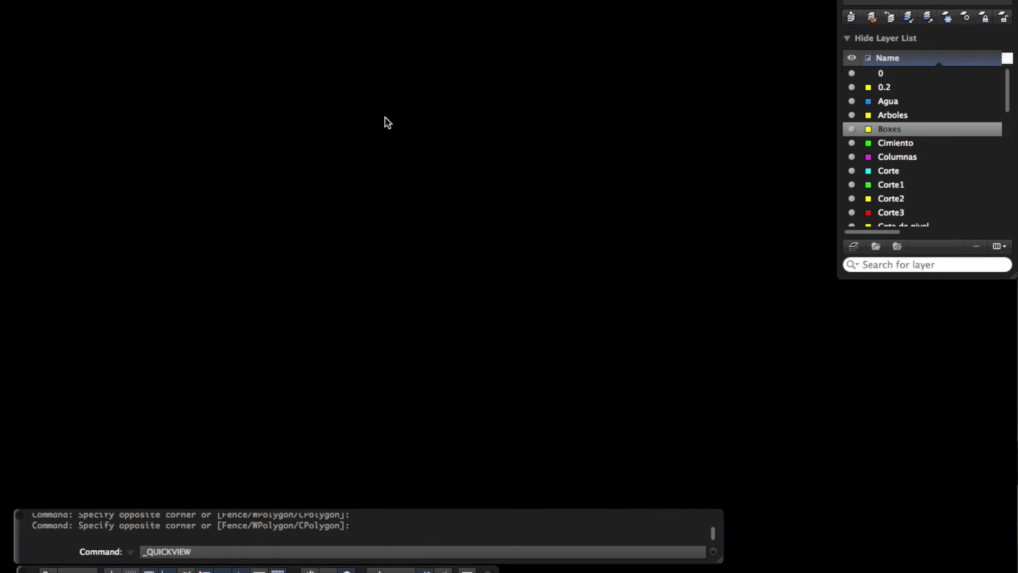
{"action": "scroll", "coordinate": [416, 75], "scroll_direction": "down", "scroll_amount": 1}
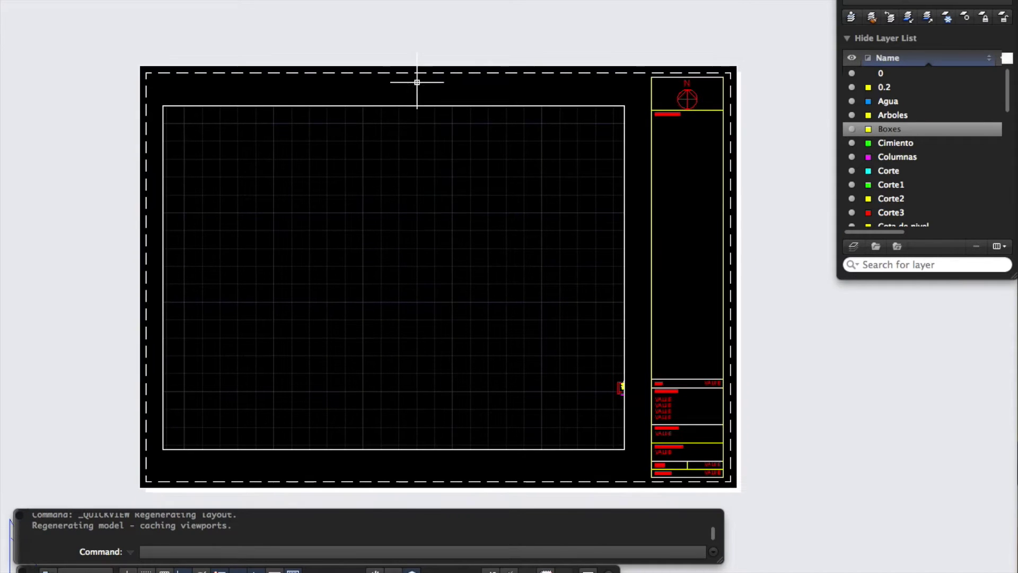
{"action": "scroll", "coordinate": [393, 85], "scroll_direction": "down", "scroll_amount": 3}
{"action": "scroll", "coordinate": [427, 193], "scroll_direction": "up", "scroll_amount": 2}
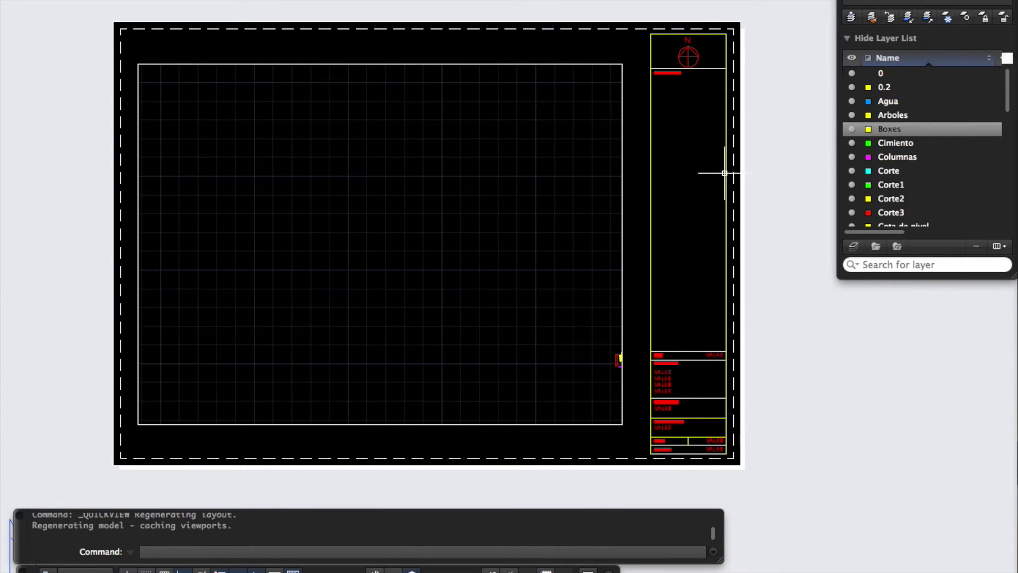
{"action": "scroll", "coordinate": [697, 175], "scroll_direction": "down", "scroll_amount": 1}
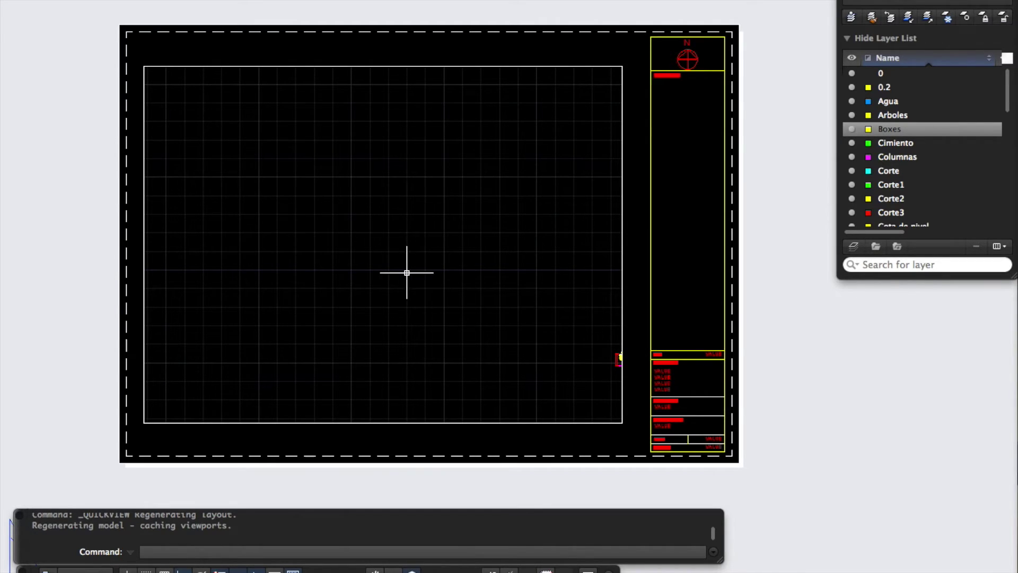
Zoom the LAYOUT 1 viewport out to show the PLANTA plan, sections and elevations, then return to paper space.
{"action": "double_click", "coordinate": [395, 217]}
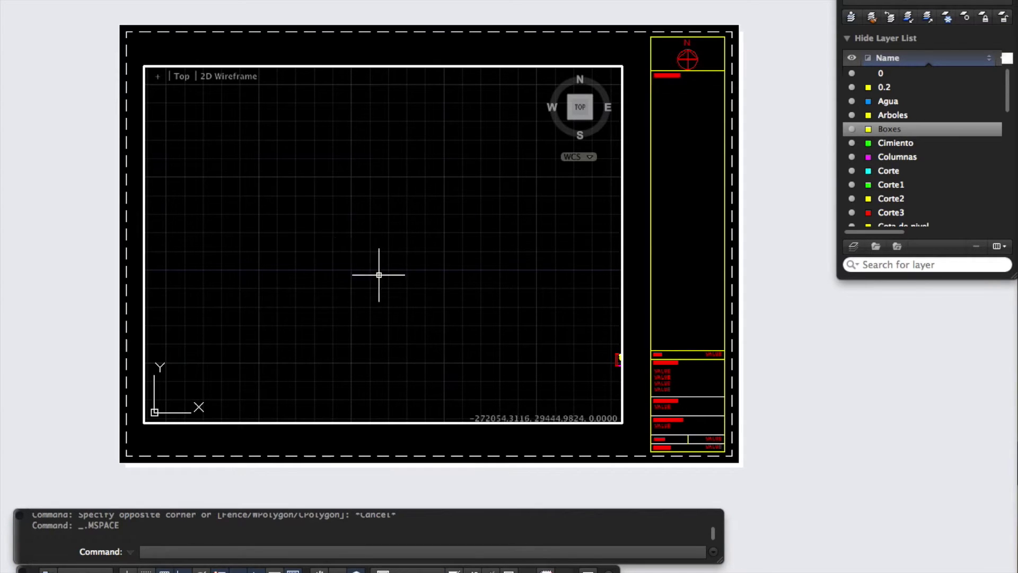
{"action": "scroll", "coordinate": [333, 231], "scroll_direction": "down", "scroll_amount": 2}
{"action": "scroll", "coordinate": [332, 232], "scroll_direction": "down", "scroll_amount": 5}
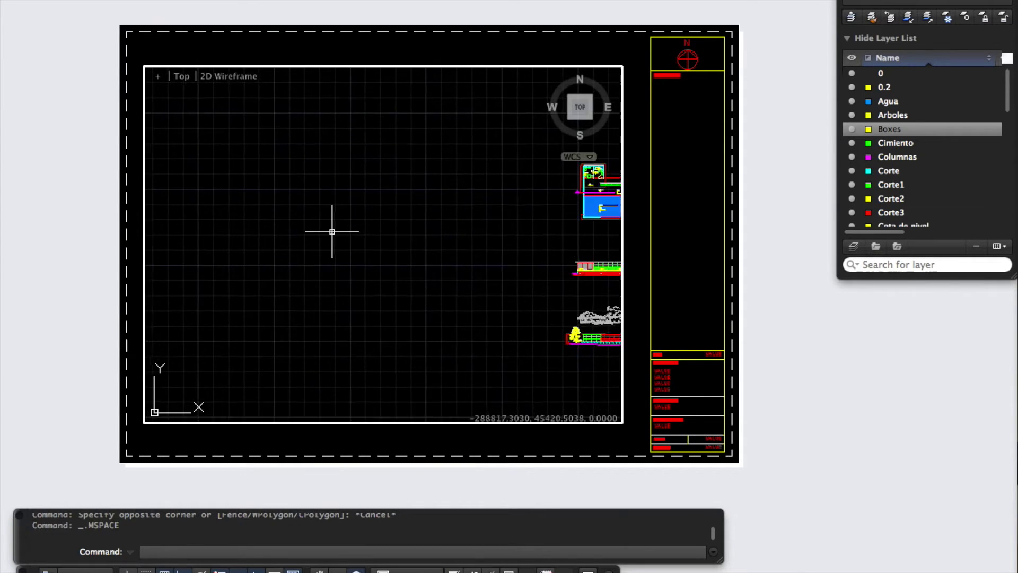
{"action": "scroll", "coordinate": [419, 239], "scroll_direction": "down", "scroll_amount": 2}
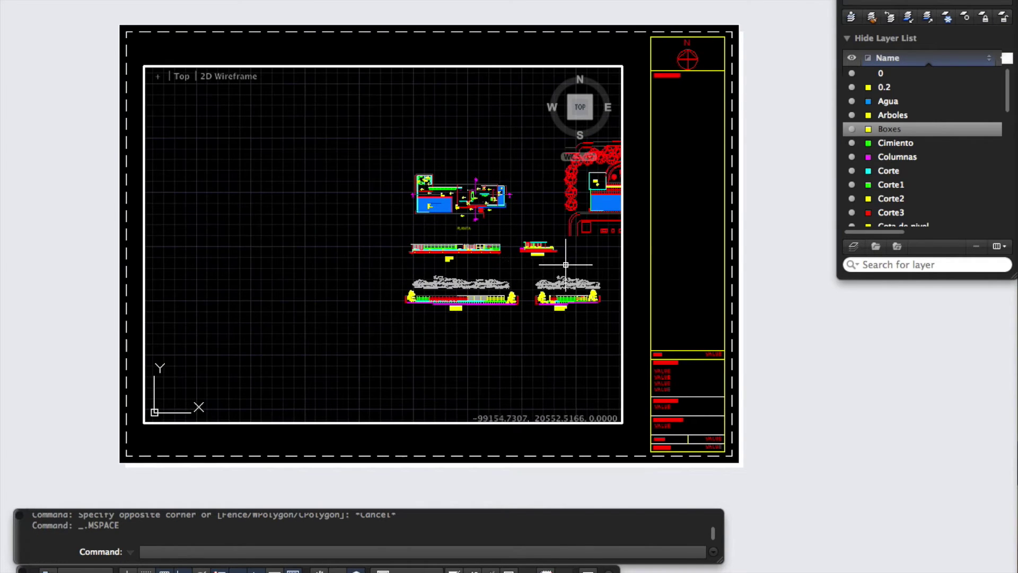
{"action": "scroll", "coordinate": [586, 250], "scroll_direction": "up", "scroll_amount": 1}
{"action": "scroll", "coordinate": [313, 253], "scroll_direction": "down", "scroll_amount": 1}
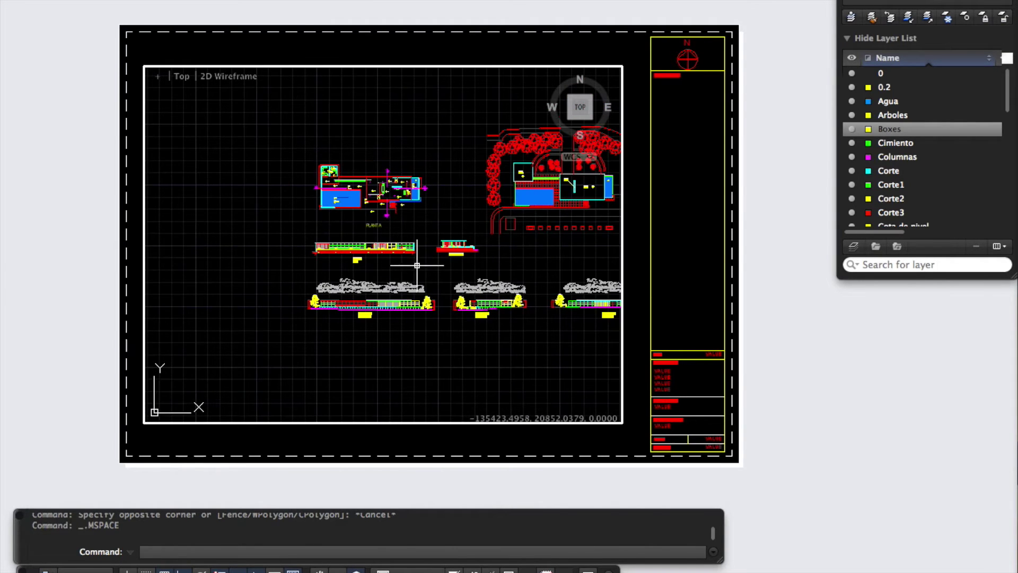
{"action": "scroll", "coordinate": [514, 255], "scroll_direction": "up", "scroll_amount": 1}
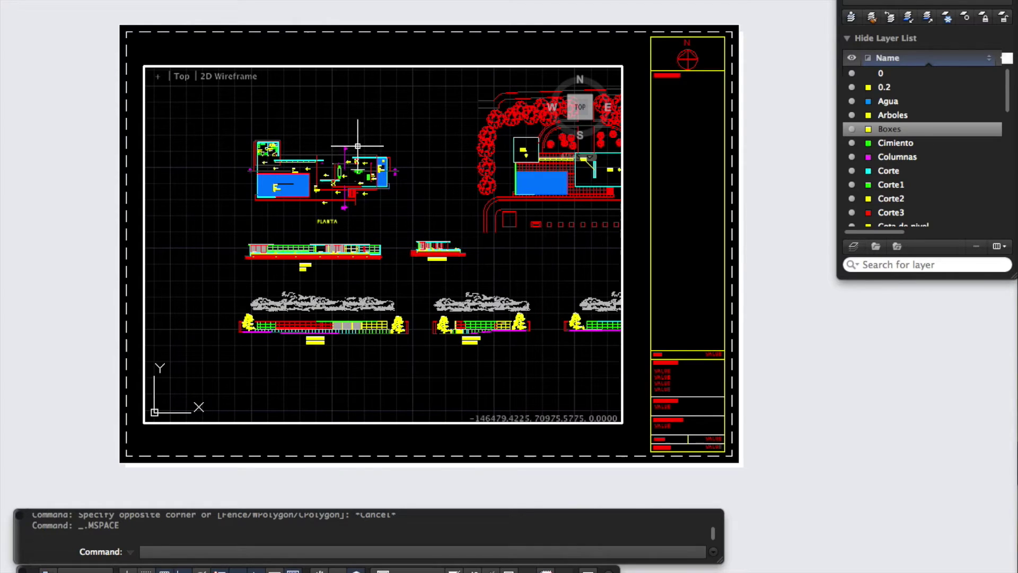
{"action": "double_click", "coordinate": [390, 49]}
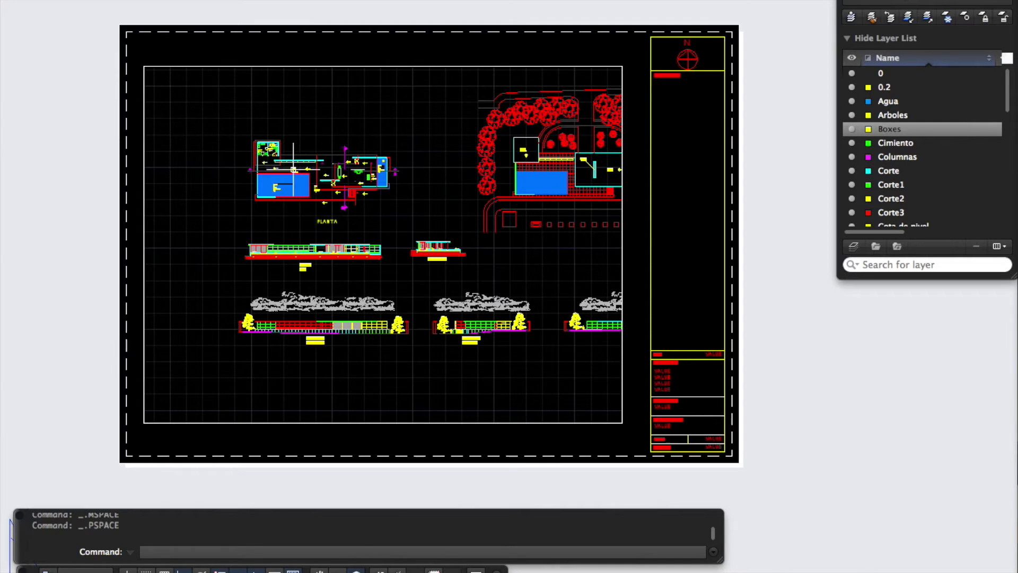
{"action": "scroll", "coordinate": [209, 128], "scroll_direction": "up", "scroll_amount": 2}
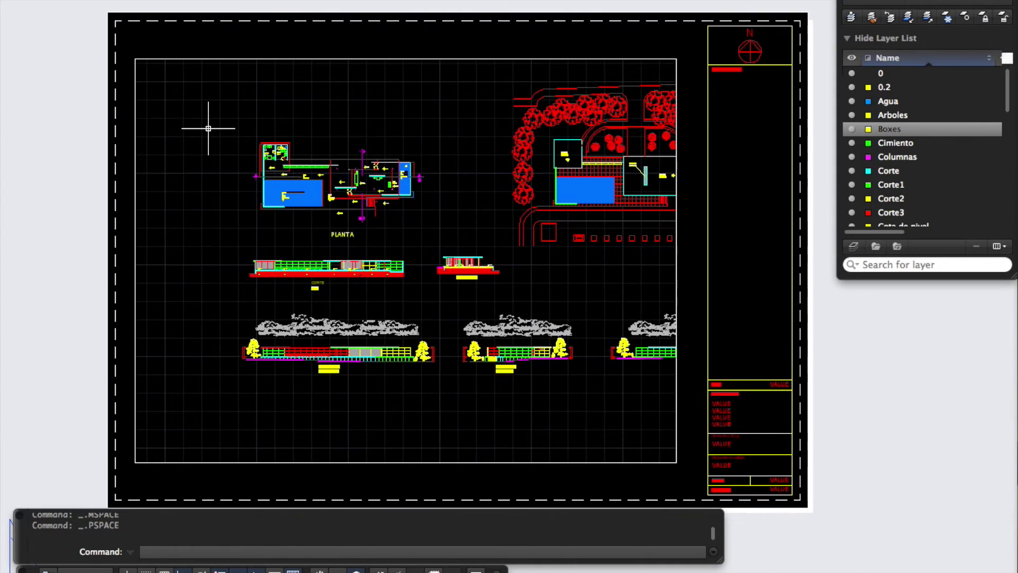
{"action": "scroll", "coordinate": [243, 140], "scroll_direction": "down", "scroll_amount": 1}
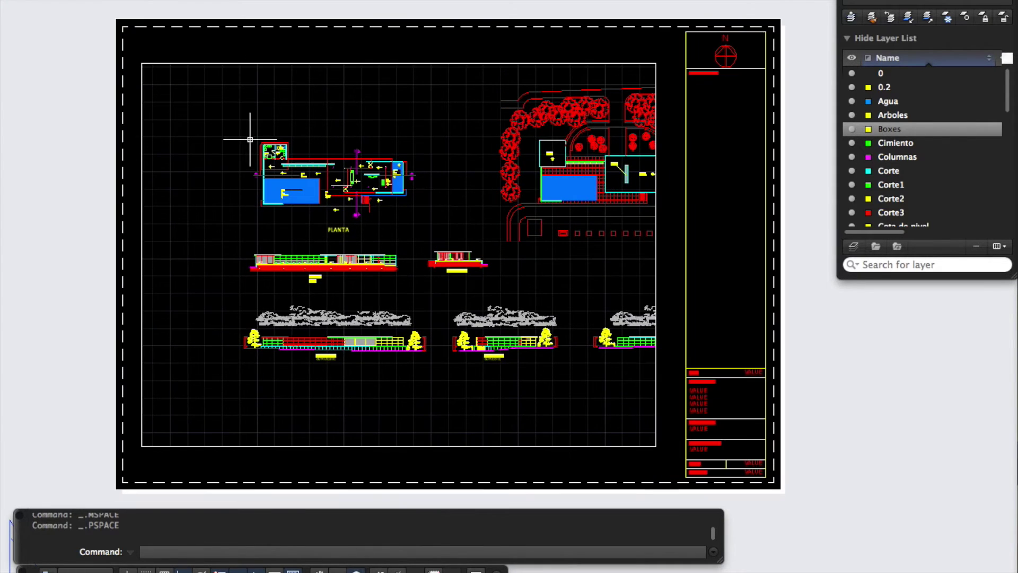
Zoom the viewport to 1/100xp, framing the Servicio rooms and water mirror close-up.
{"action": "double_click", "coordinate": [331, 130]}
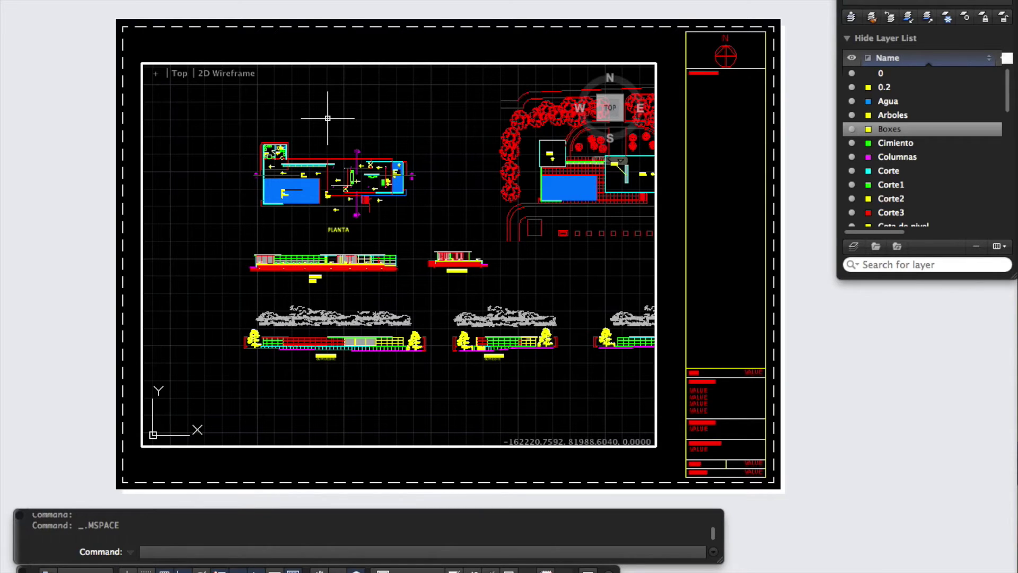
{"action": "type", "text": "z"}
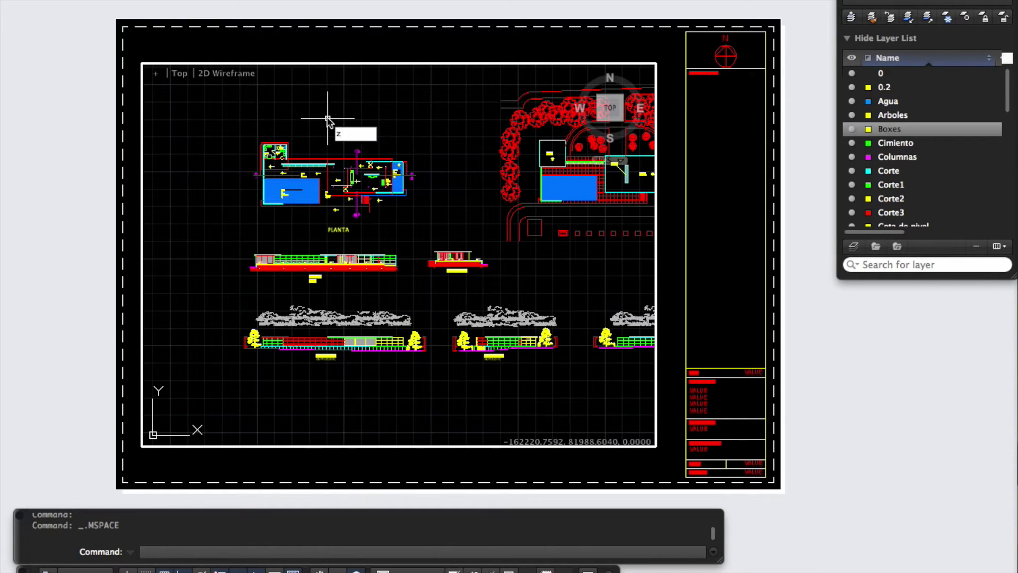
{"action": "key", "text": "Return"}
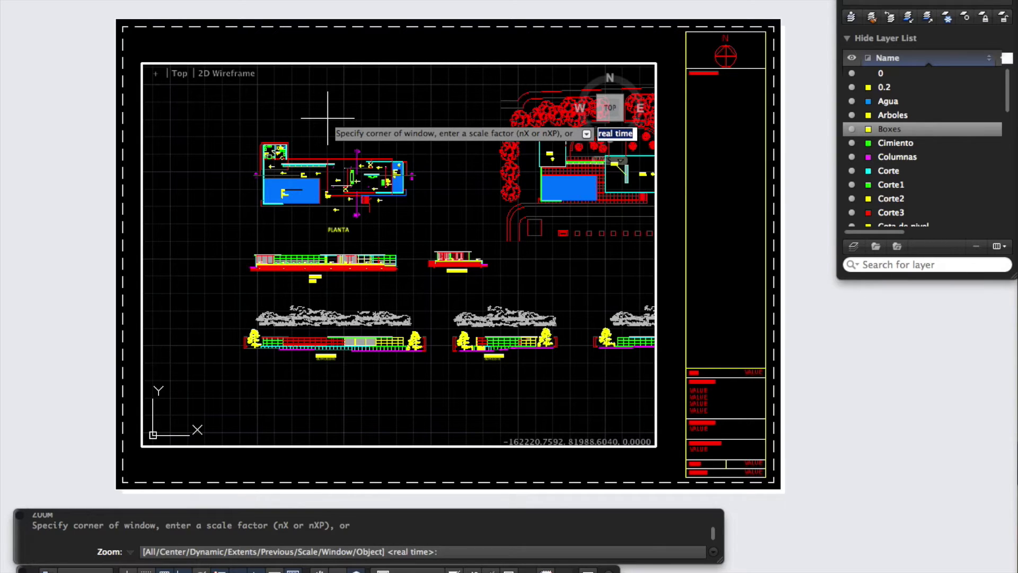
{"action": "type", "text": "1/100xp"}
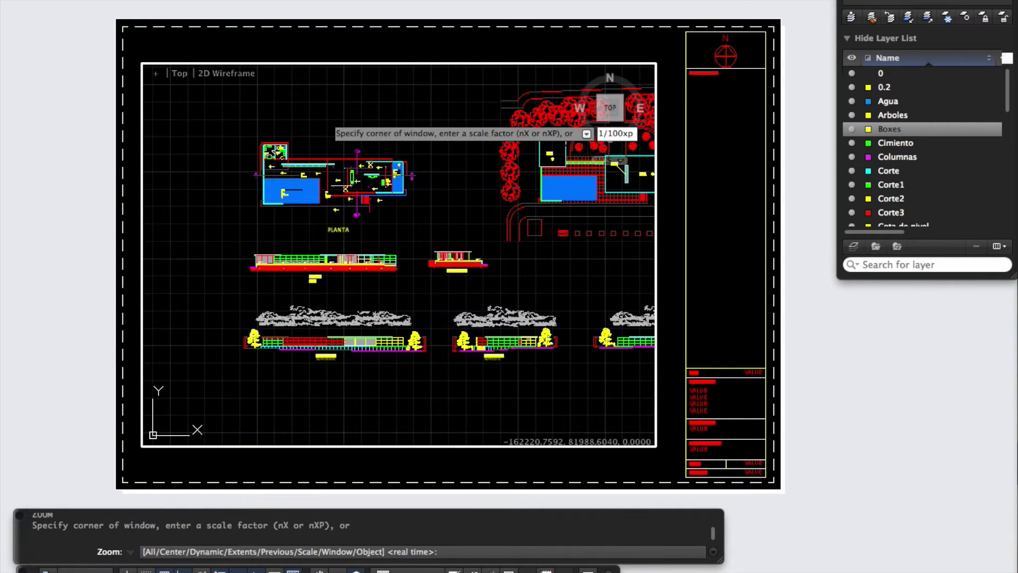
{"action": "key", "text": "Return"}
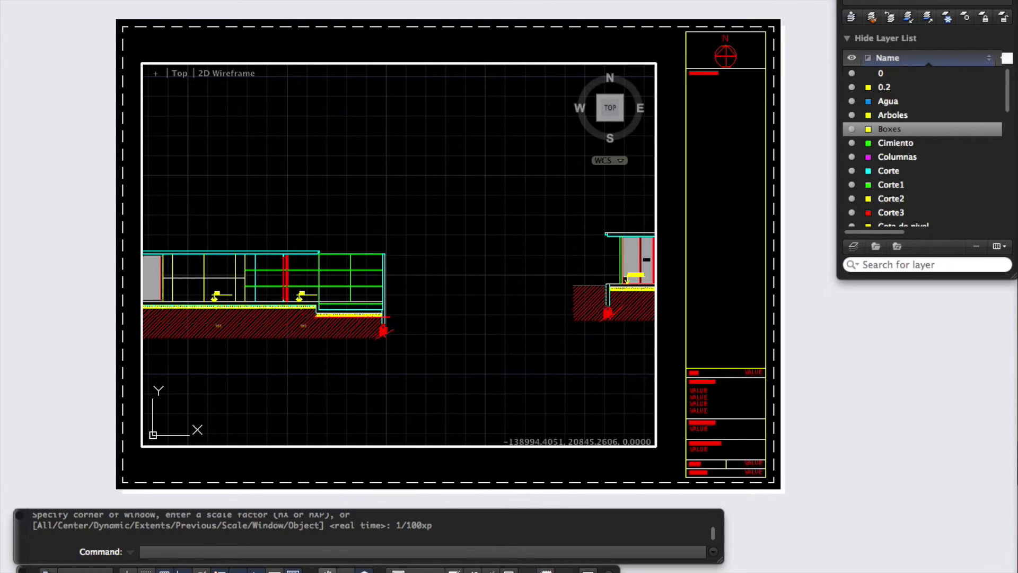
{"action": "left_click", "coordinate": [546, 571]}
Pan the viewport onto the water mirror pool, reception patio and service rooms.
{"action": "mouse_move", "coordinate": [213, 212]}
{"action": "left_mouse_down"}
{"action": "mouse_move", "coordinate": [484, 228]}
{"action": "mouse_move", "coordinate": [633, 282]}
{"action": "left_mouse_up"}
{"action": "mouse_move", "coordinate": [213, 132]}
{"action": "left_mouse_down"}
{"action": "mouse_move", "coordinate": [381, 196]}
{"action": "mouse_move", "coordinate": [558, 291]}
{"action": "mouse_move", "coordinate": [468, 381]}
{"action": "mouse_move", "coordinate": [440, 446]}
{"action": "left_mouse_up"}
{"action": "mouse_move", "coordinate": [371, 266]}
{"action": "left_mouse_down"}
{"action": "mouse_move", "coordinate": [362, 308]}
{"action": "mouse_move", "coordinate": [335, 349]}
{"action": "mouse_move", "coordinate": [314, 345]}
{"action": "left_mouse_up"}
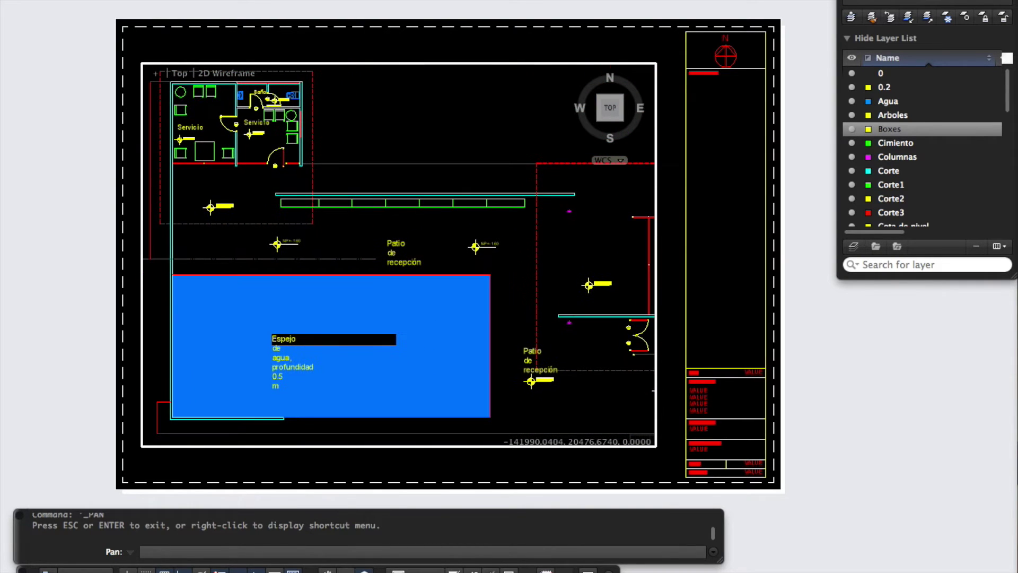
{"action": "key", "text": "Escape"}
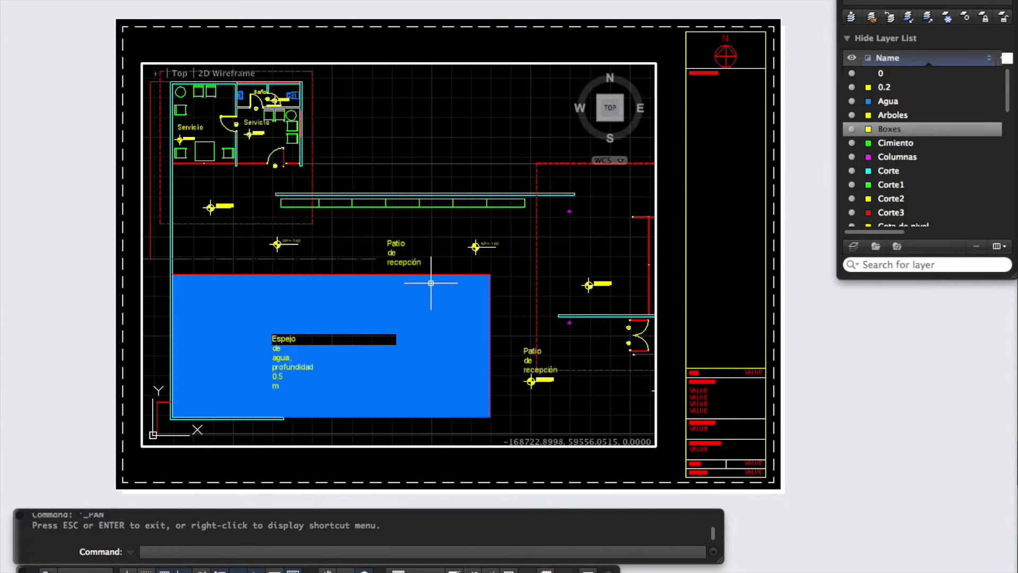
Zoom the viewport to 1/200xp so the whole PLANTA plan and its title fit.
{"action": "type", "text": "z"}
{"action": "key", "text": "Return"}
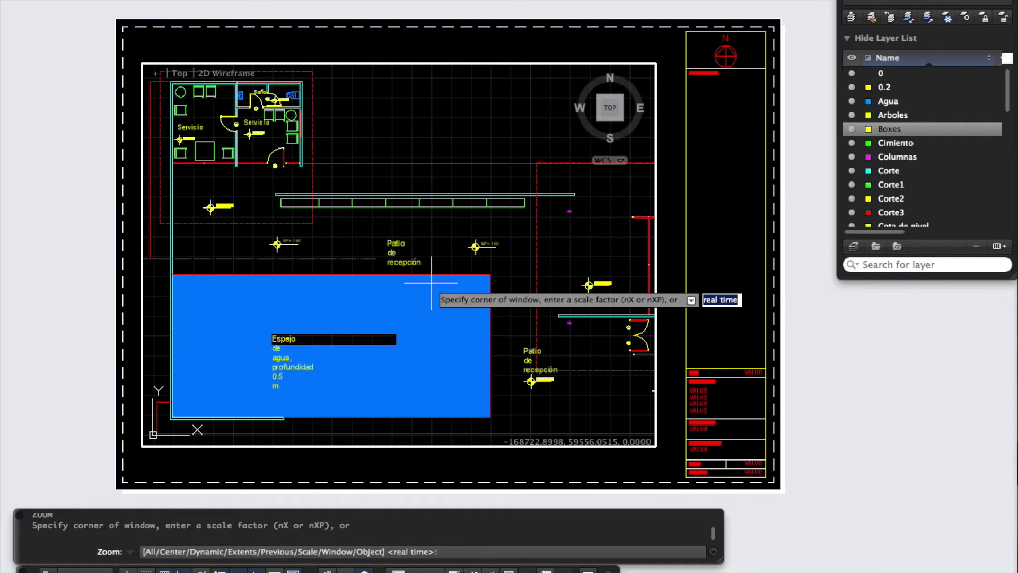
{"action": "type", "text": "1/200xp"}
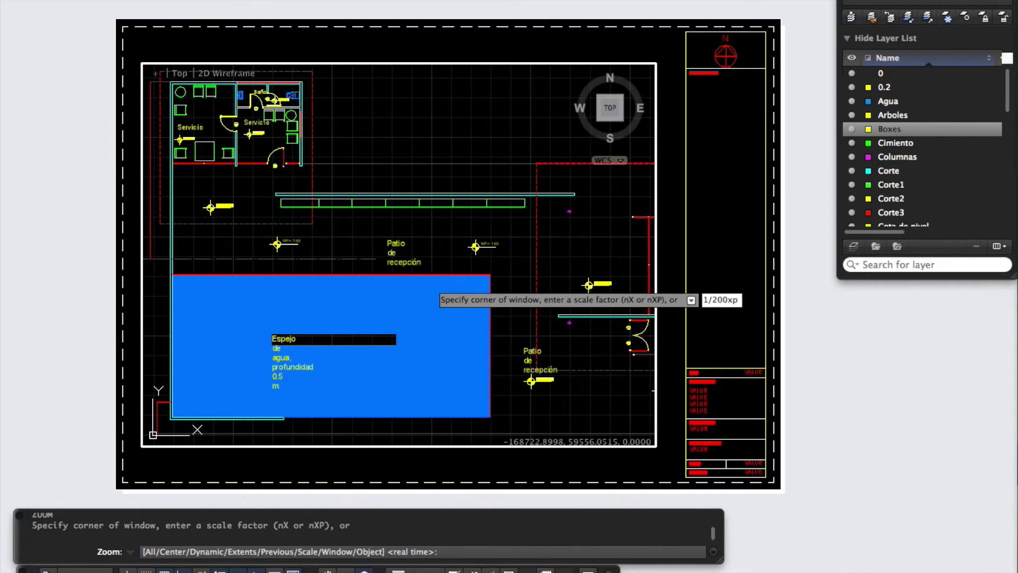
{"action": "key", "text": "Return"}
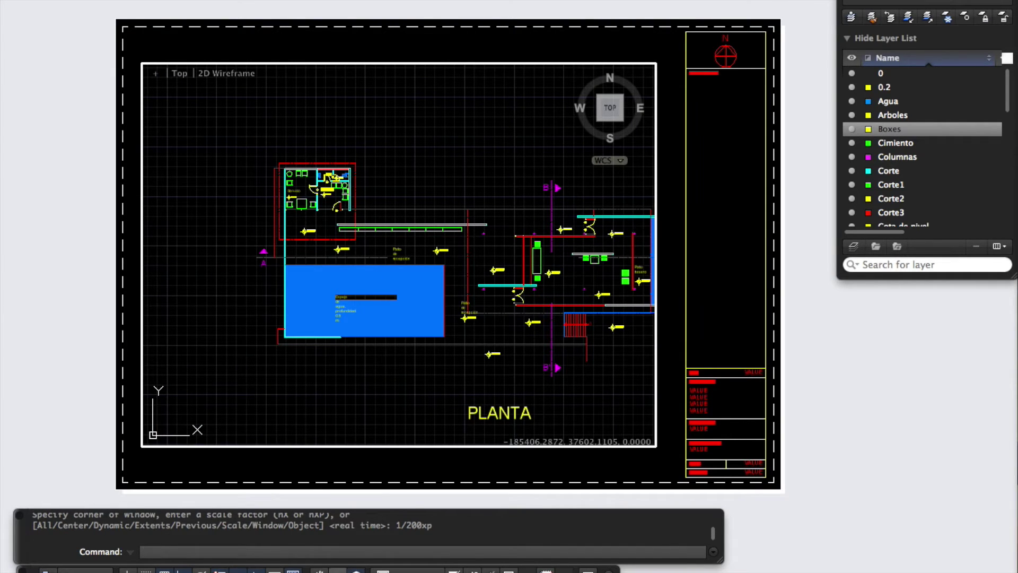
{"action": "left_click", "coordinate": [319, 570]}
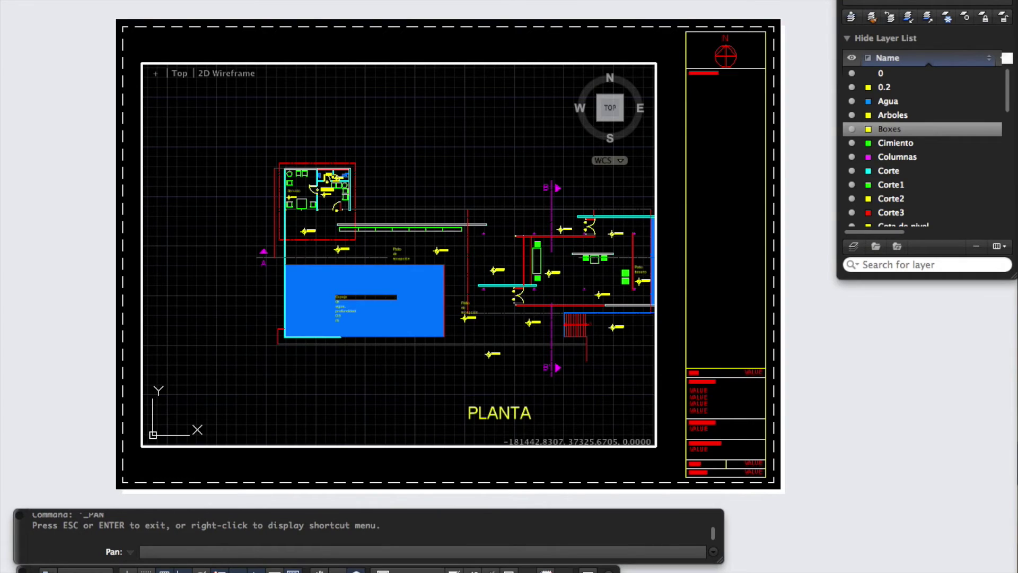
Pan the PLANTA plan up and left in the viewport, then return to paper space.
{"action": "mouse_move", "coordinate": [424, 265]}
{"action": "left_mouse_down"}
{"action": "mouse_move", "coordinate": [405, 205]}
{"action": "mouse_move", "coordinate": [306, 176]}
{"action": "mouse_move", "coordinate": [316, 172]}
{"action": "left_mouse_up"}
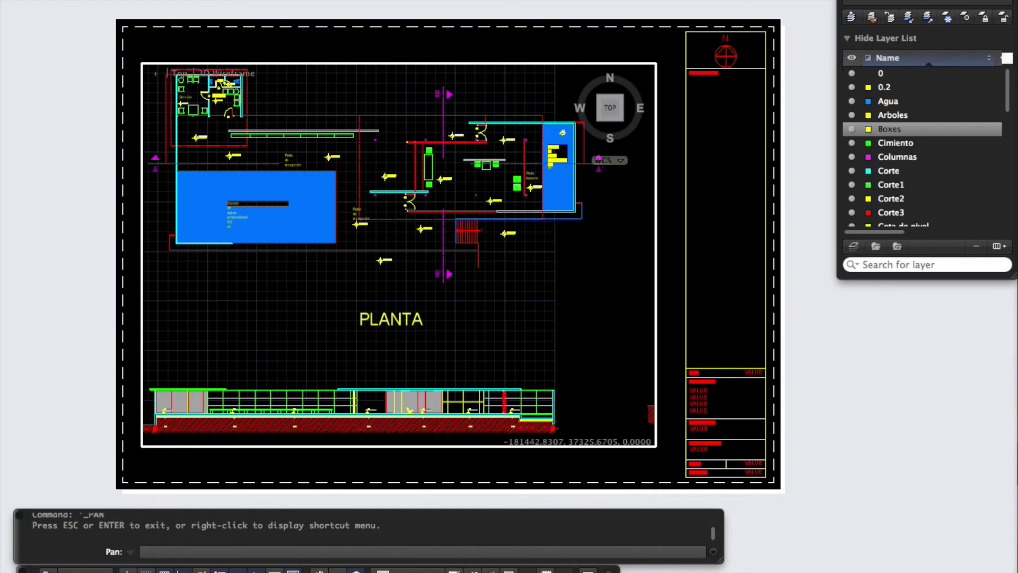
{"action": "key", "text": "Escape"}
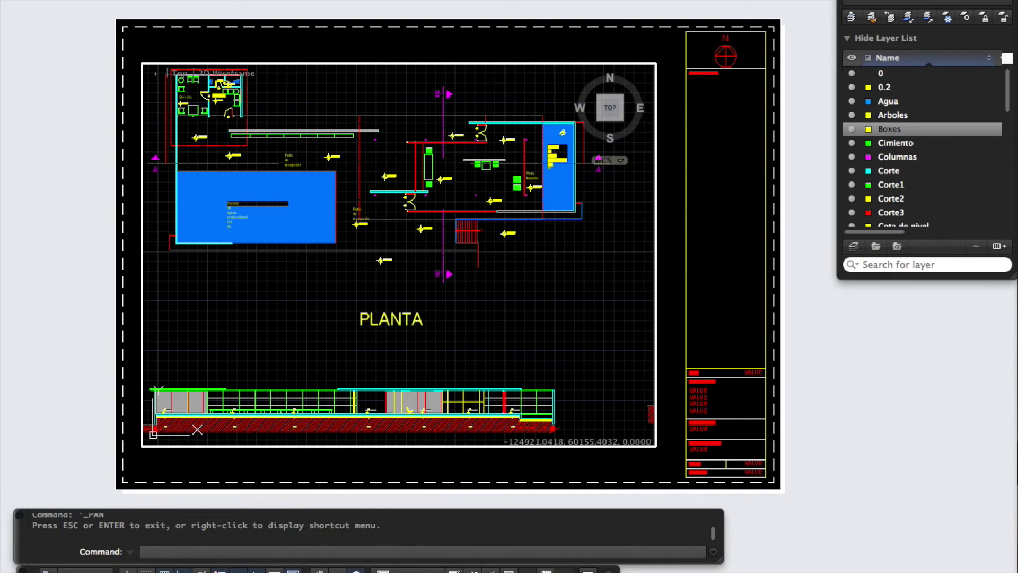
{"action": "double_click", "coordinate": [670, 180]}
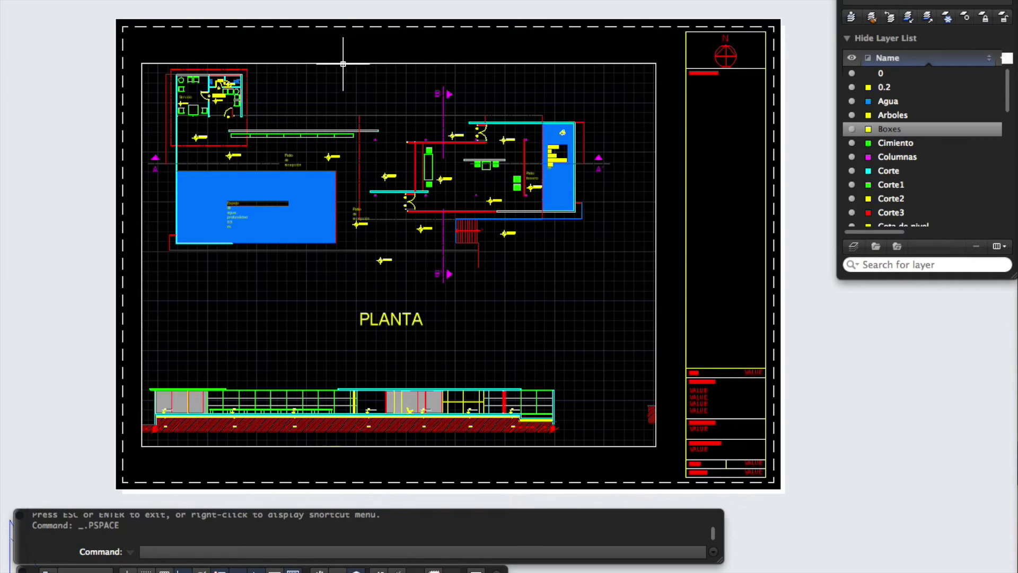
Raise the plan viewport's bottom edge to just below the PLANTA plan.
{"action": "left_click", "coordinate": [667, 212]}
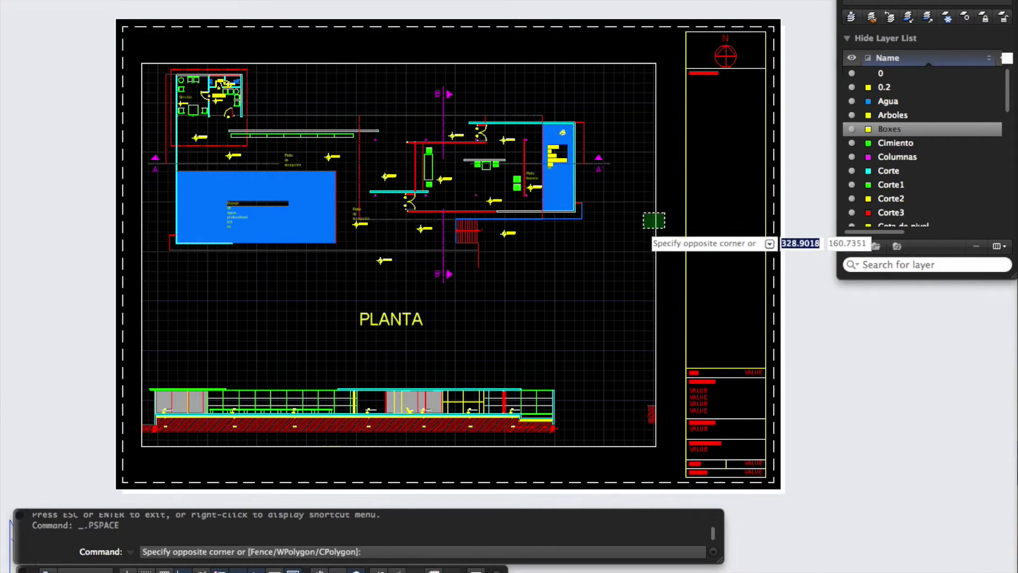
{"action": "left_click", "coordinate": [647, 248]}
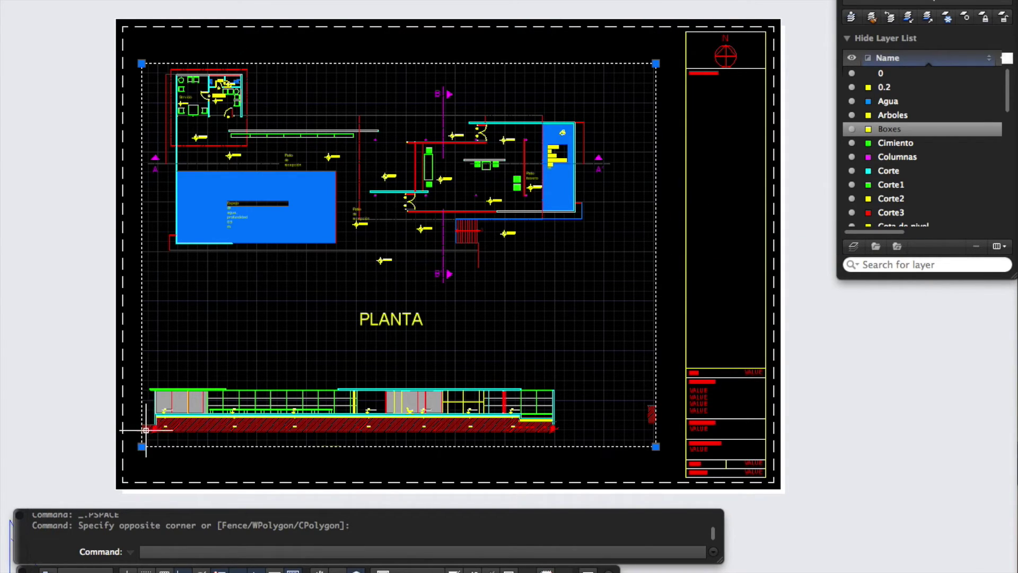
{"action": "left_click", "coordinate": [142, 447]}
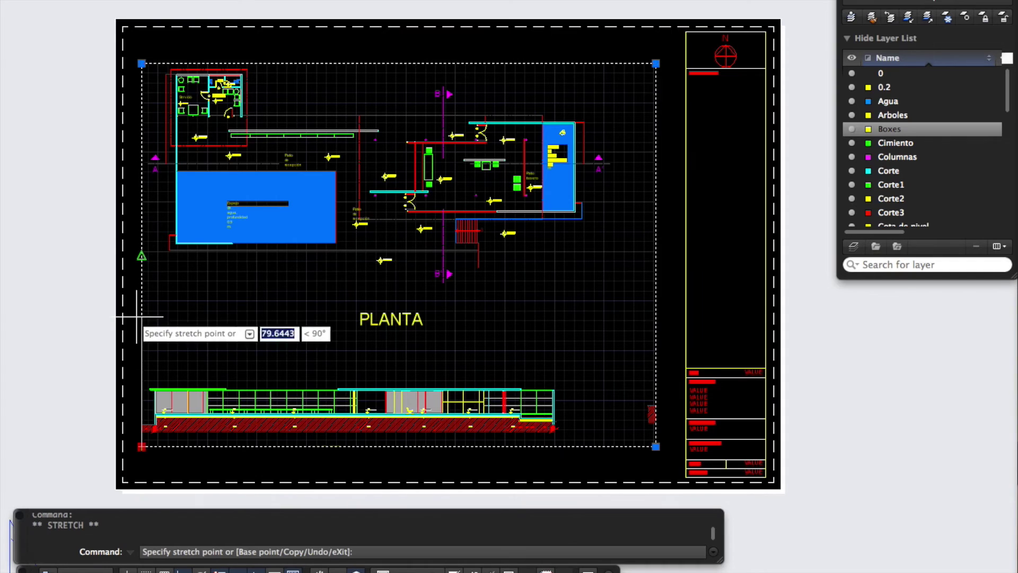
{"action": "left_click", "coordinate": [141, 256]}
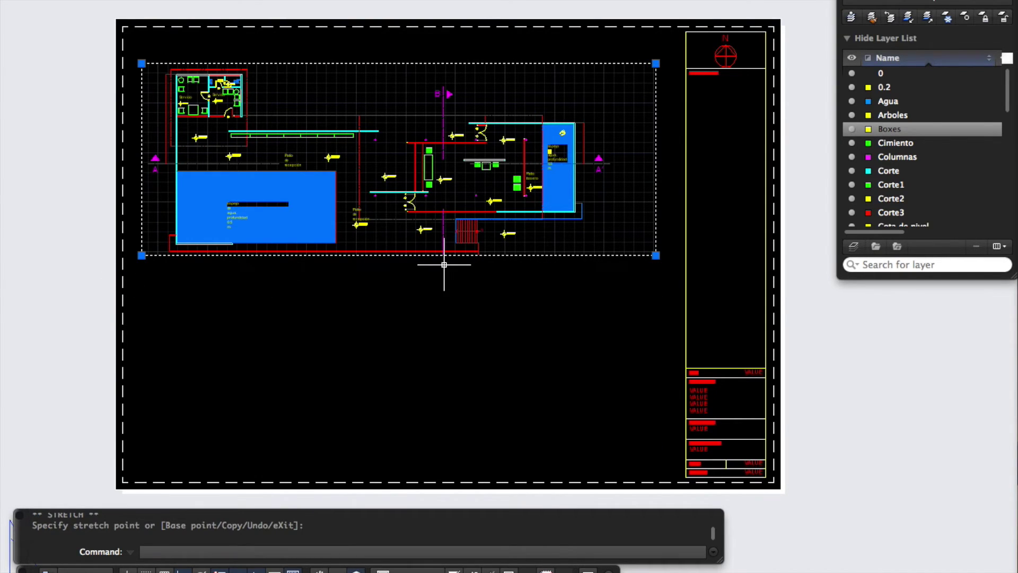
Move the plan viewport slightly higher on the sheet.
{"action": "type", "text": "m"}
{"action": "key", "text": "Return"}
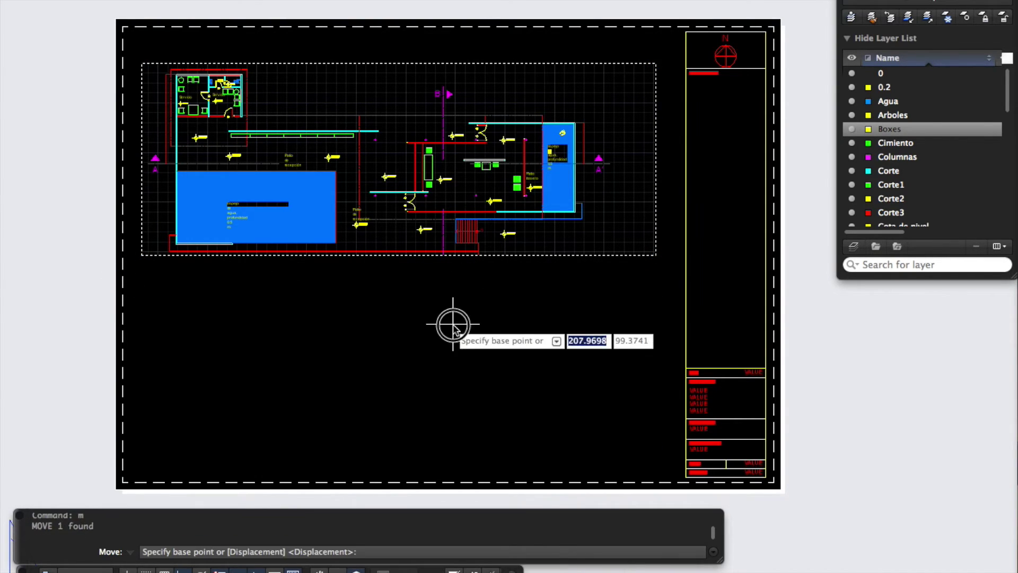
{"action": "left_click", "coordinate": [455, 323]}
{"action": "left_click", "coordinate": [455, 310]}
{"action": "key", "text": "Escape"}
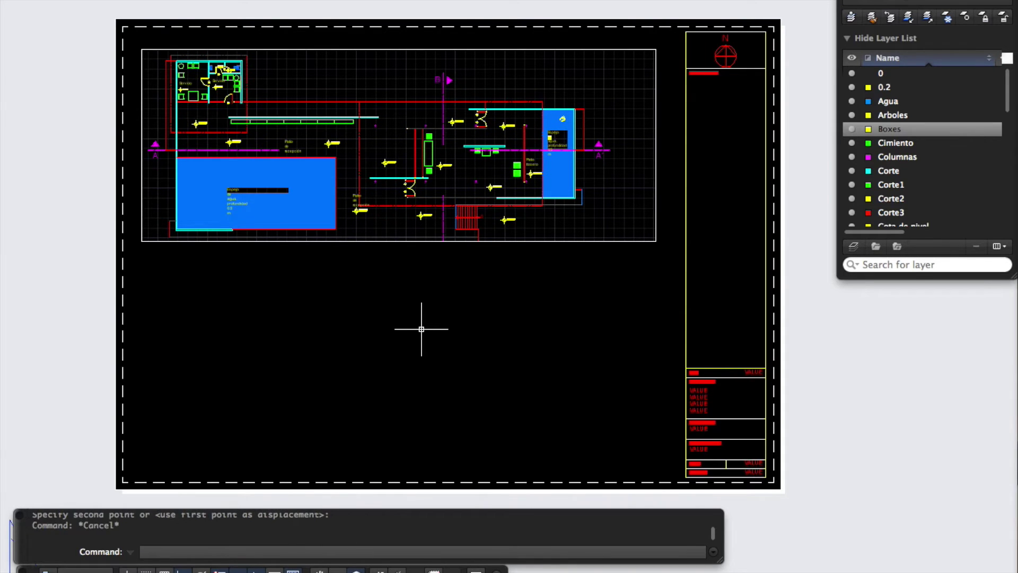
{"action": "left_click", "coordinate": [251, 322]}
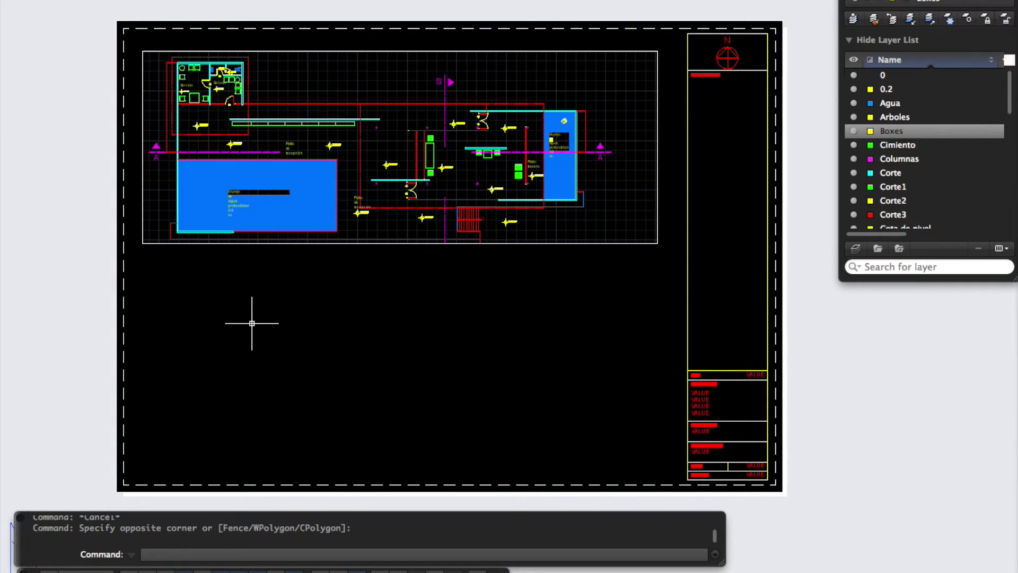
Make layer 0 current and draw a rectangle over the empty lower sheet area.
{"action": "left_click", "coordinate": [899, 80]}
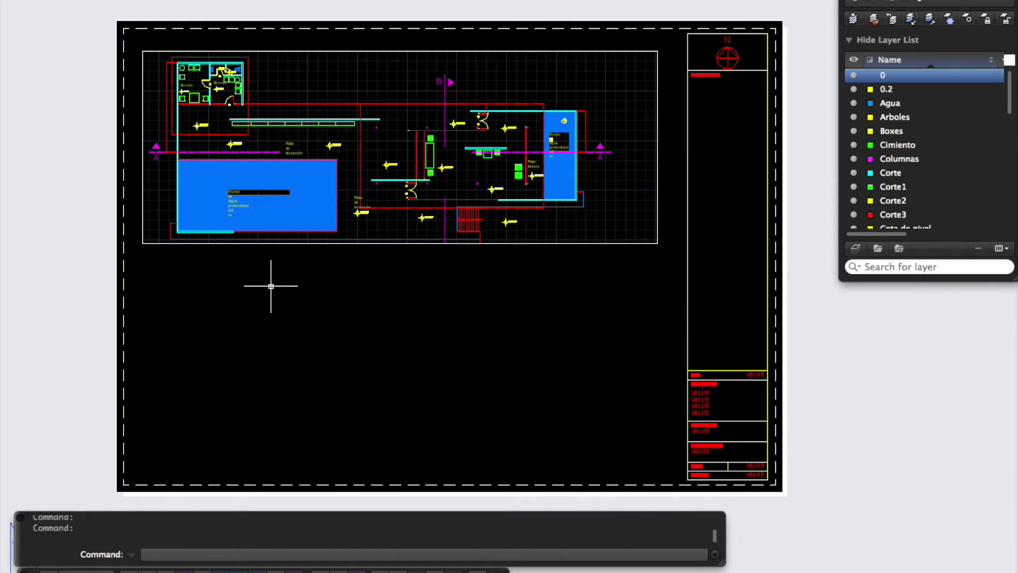
{"action": "type", "text": "rec"}
{"action": "key", "text": "Return"}
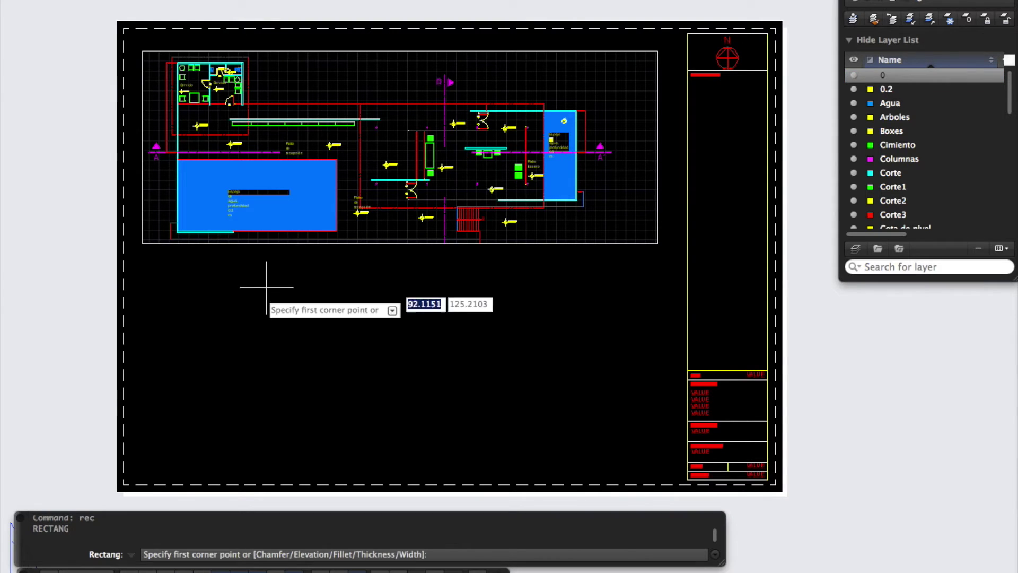
{"action": "left_click", "coordinate": [141, 257]}
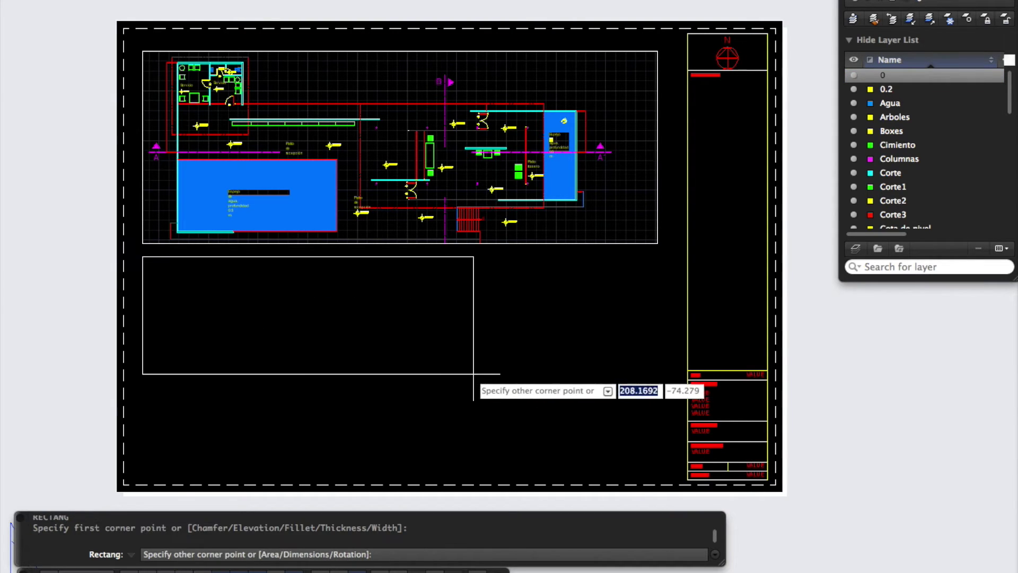
{"action": "left_click", "coordinate": [675, 473]}
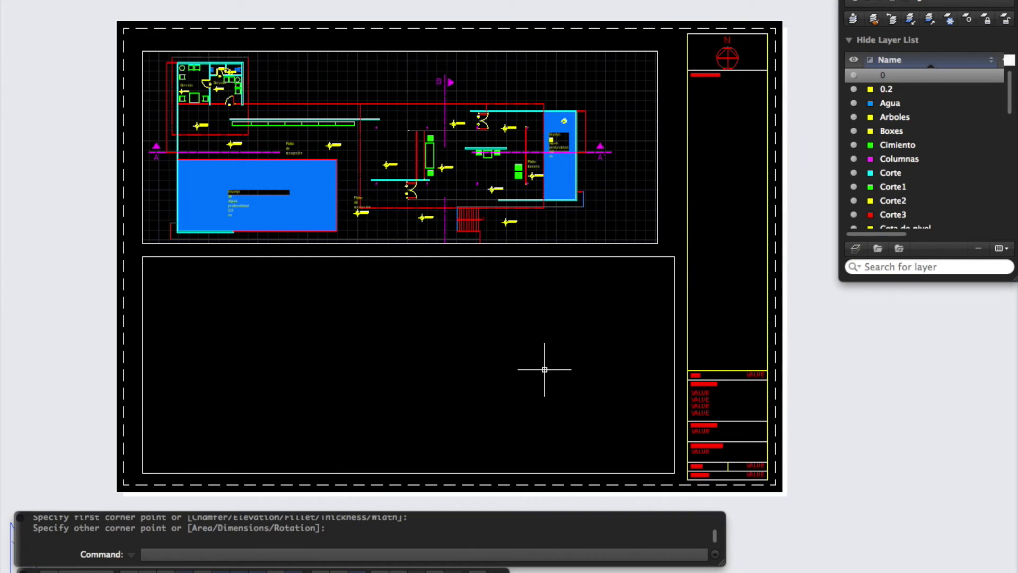
{"action": "left_click", "coordinate": [300, 303]}
{"action": "left_click", "coordinate": [446, 341]}
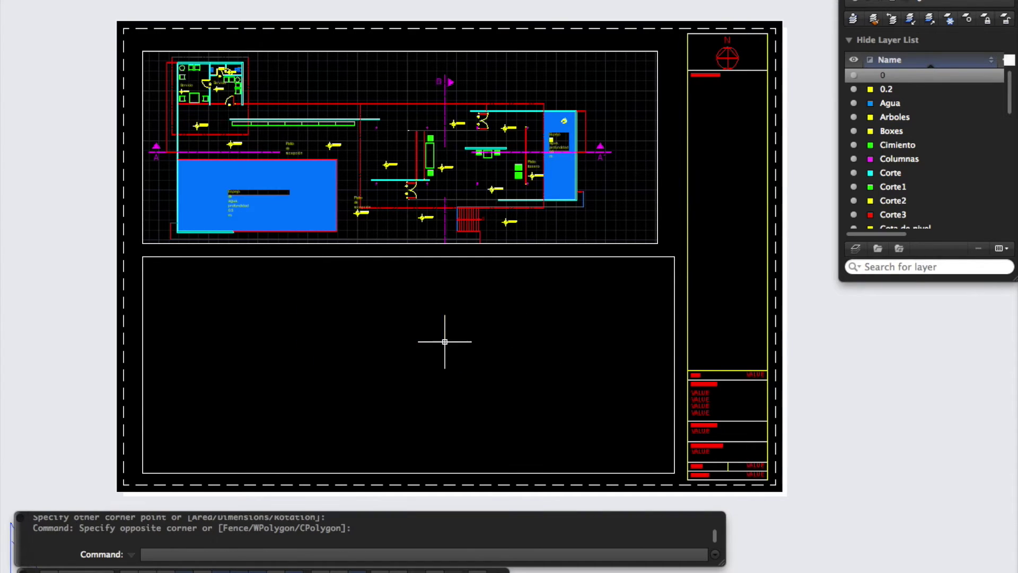
{"action": "left_click", "coordinate": [242, 302]}
{"action": "left_click", "coordinate": [459, 336]}
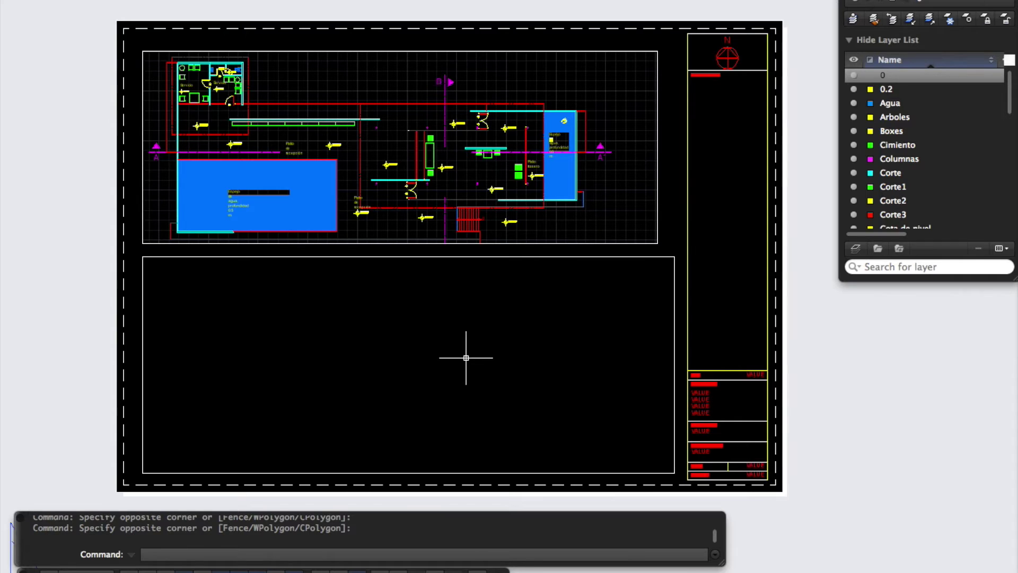
{"action": "type", "text": "MVI"}
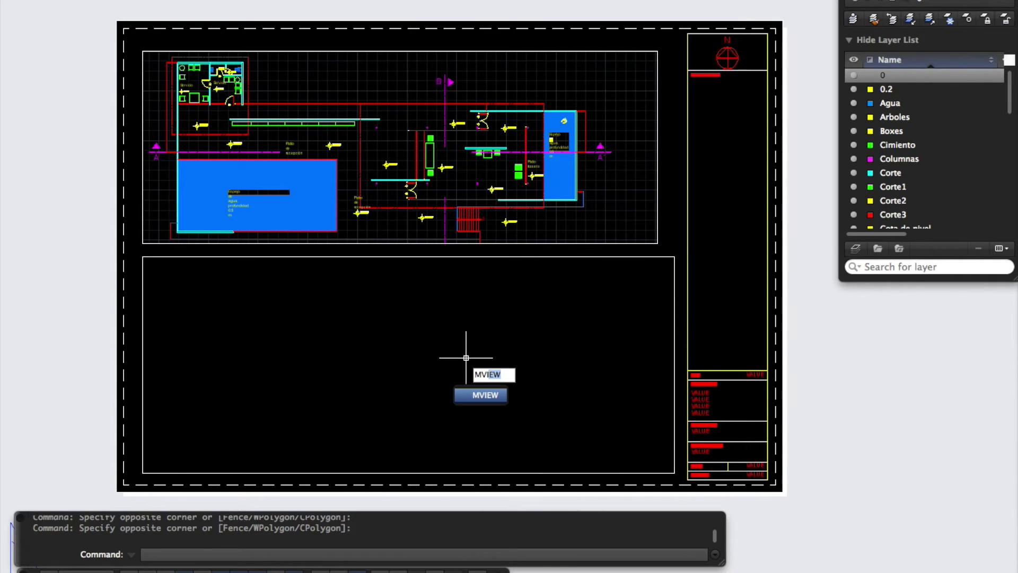
{"action": "type", "text": "EW"}
{"action": "key", "text": "Return"}
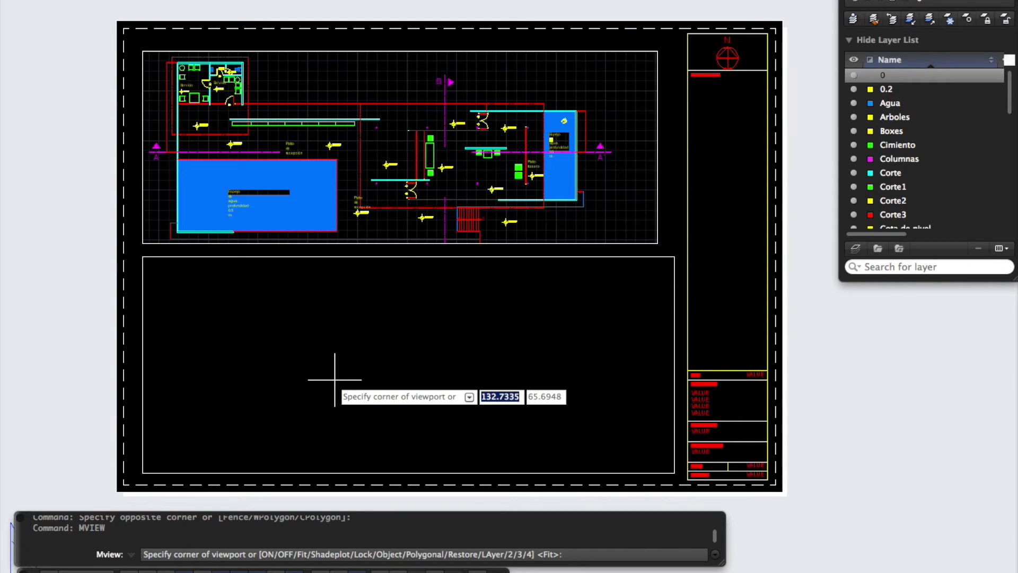
{"action": "type", "text": "o"}
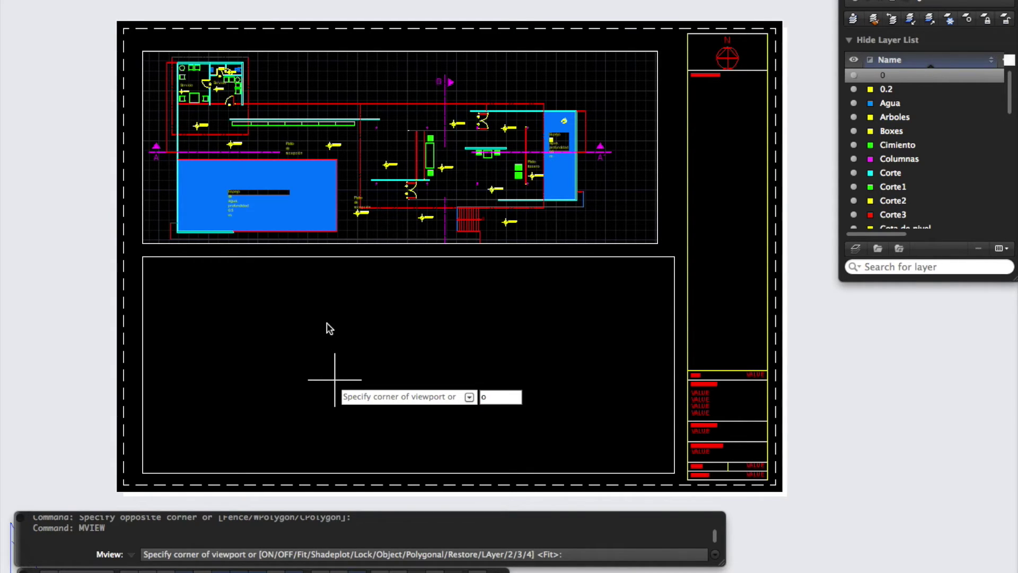
{"action": "key", "text": "Return"}
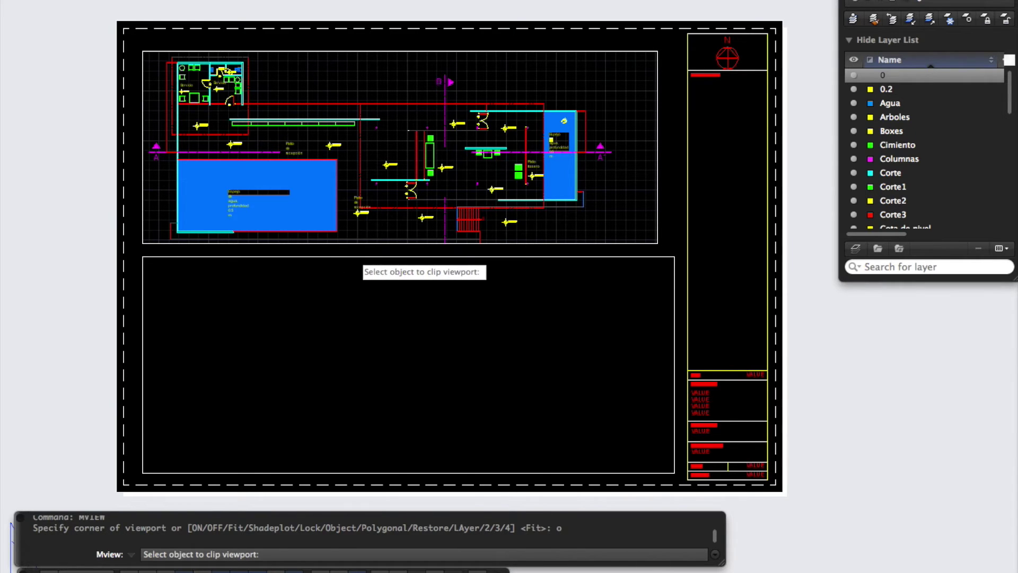
{"action": "left_click", "coordinate": [356, 257]}
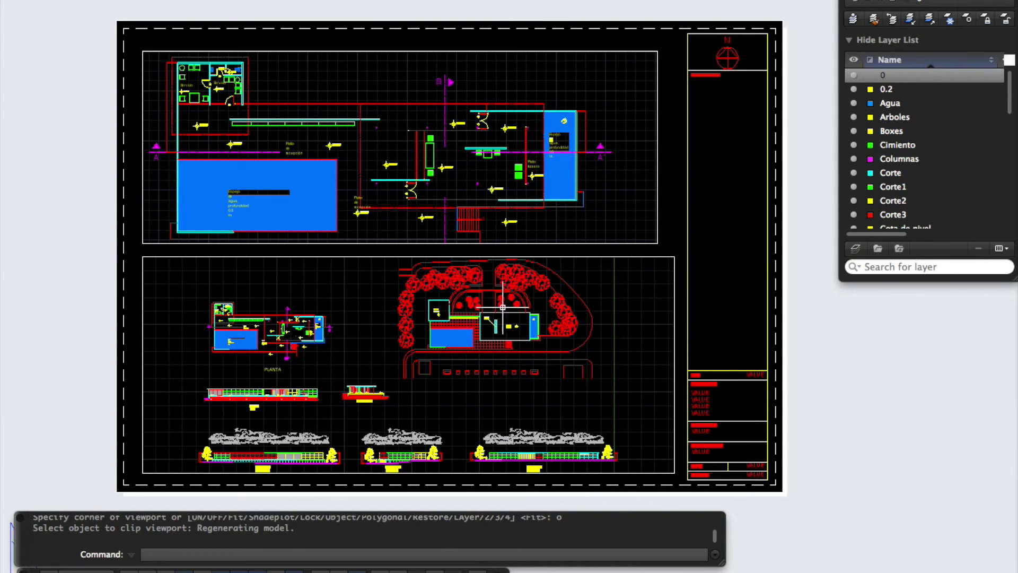
{"action": "type", "text": "u"}
{"action": "key", "text": "Return"}
Convert the lower rectangle into a viewport using MVIEW's Object option.
{"action": "type", "text": "u"}
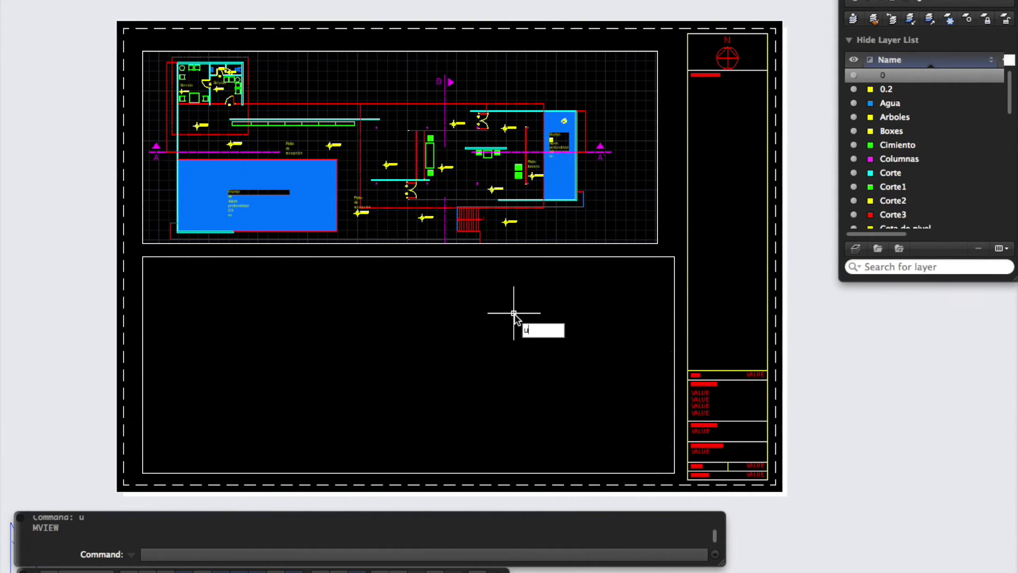
{"action": "key", "text": "Escape"}
{"action": "key", "text": "Escape"}
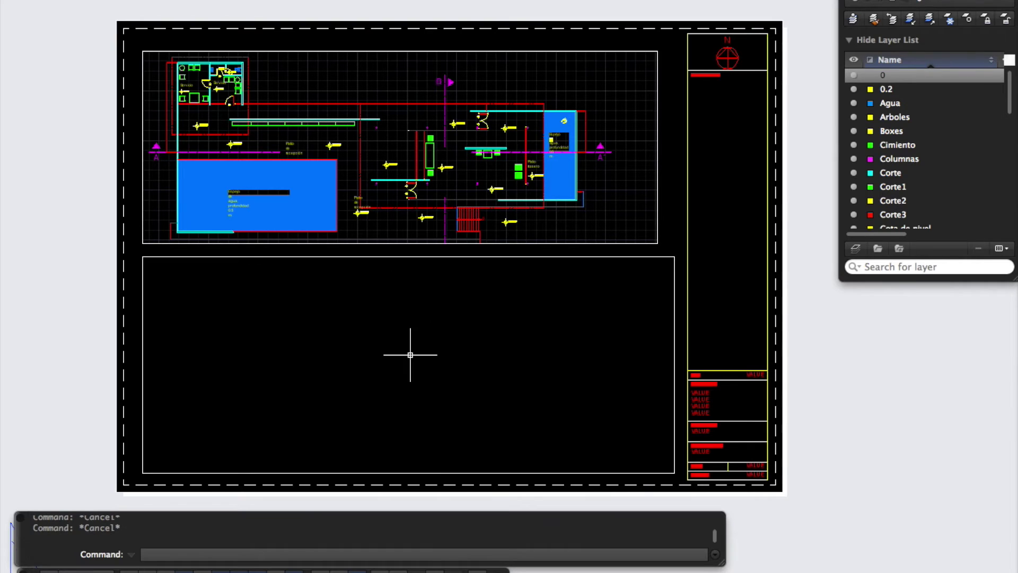
{"action": "left_click", "coordinate": [410, 355]}
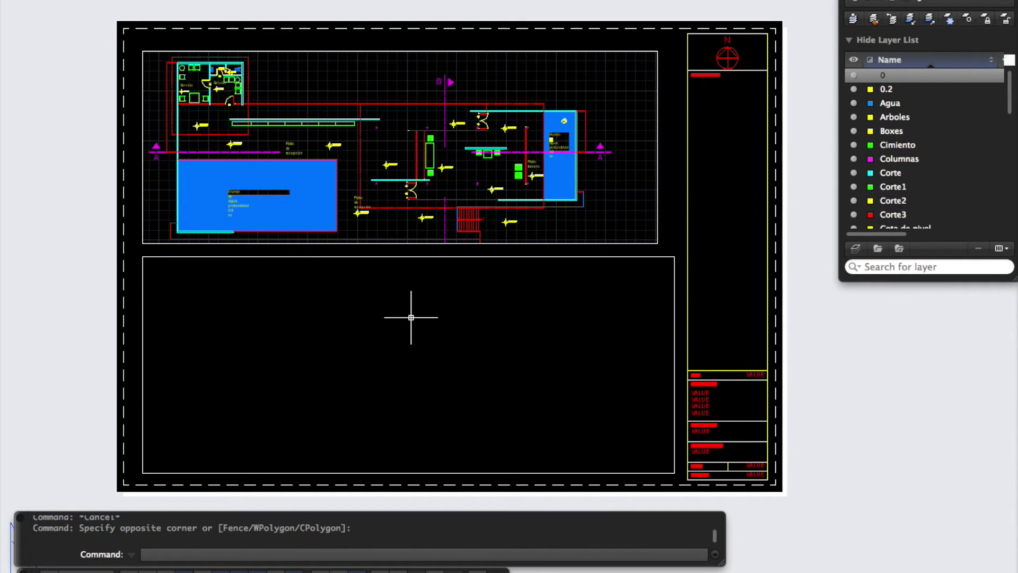
{"action": "type", "text": "MVIEW"}
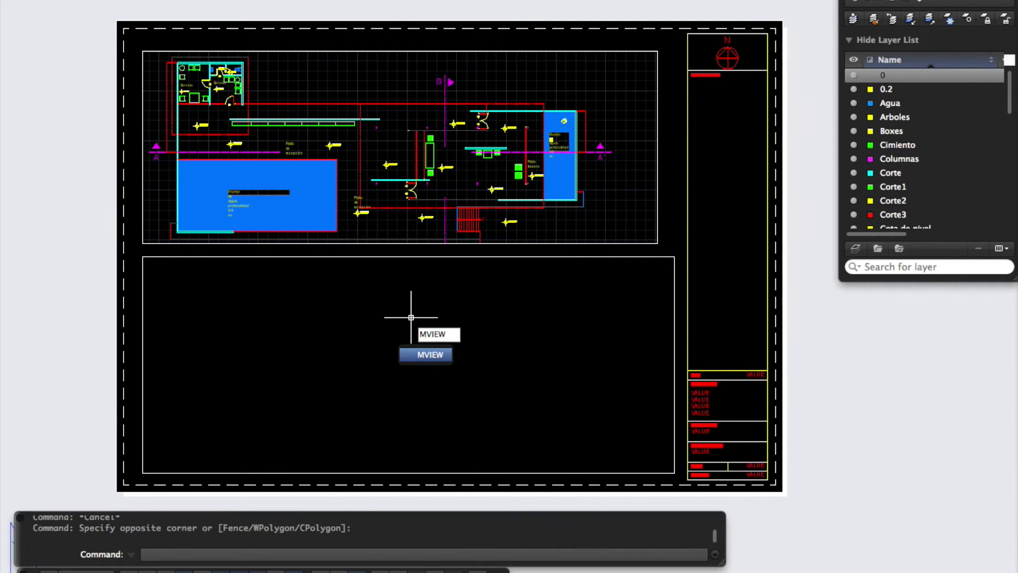
{"action": "key", "text": "Return"}
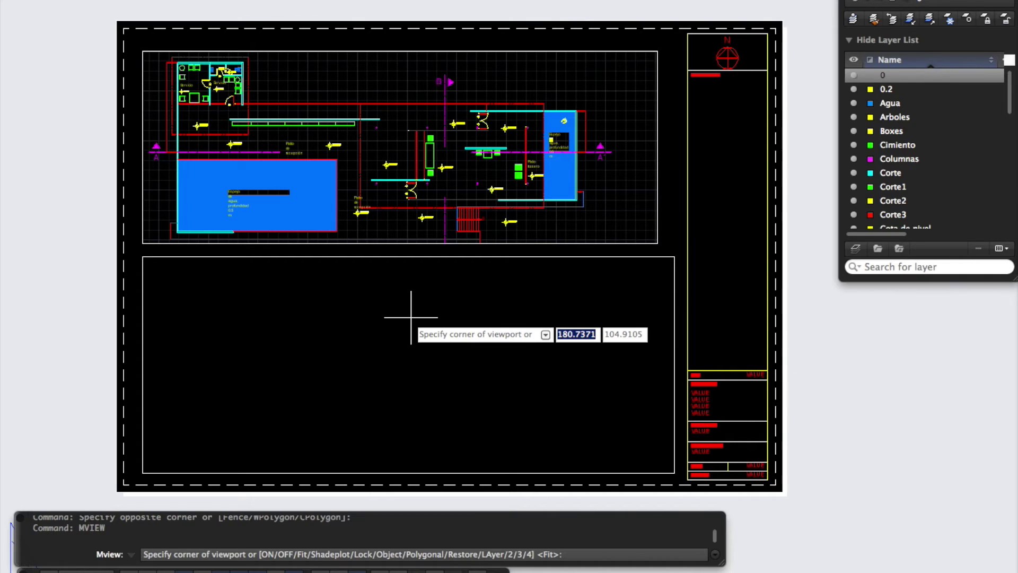
{"action": "type", "text": "o"}
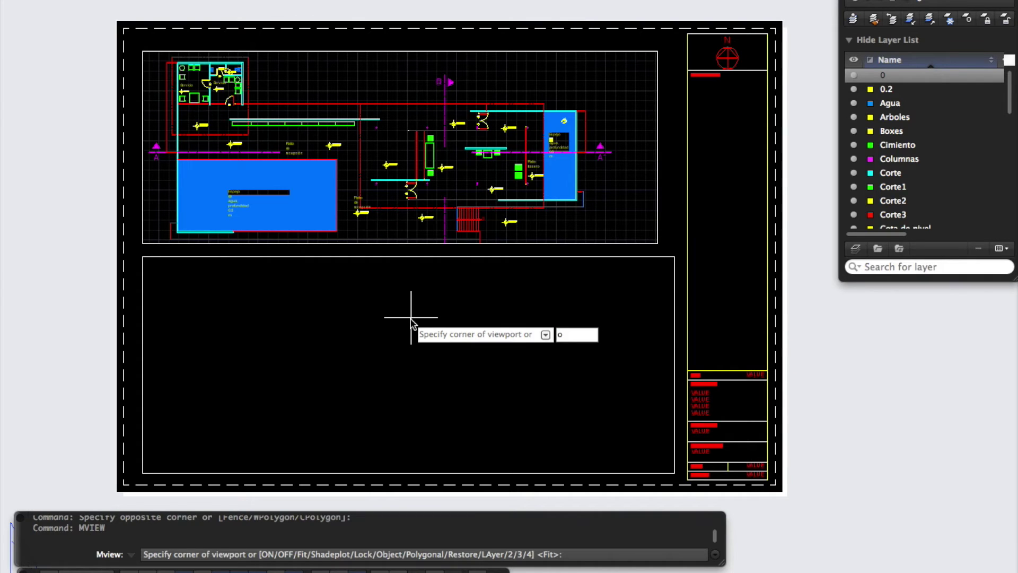
{"action": "key", "text": "Return"}
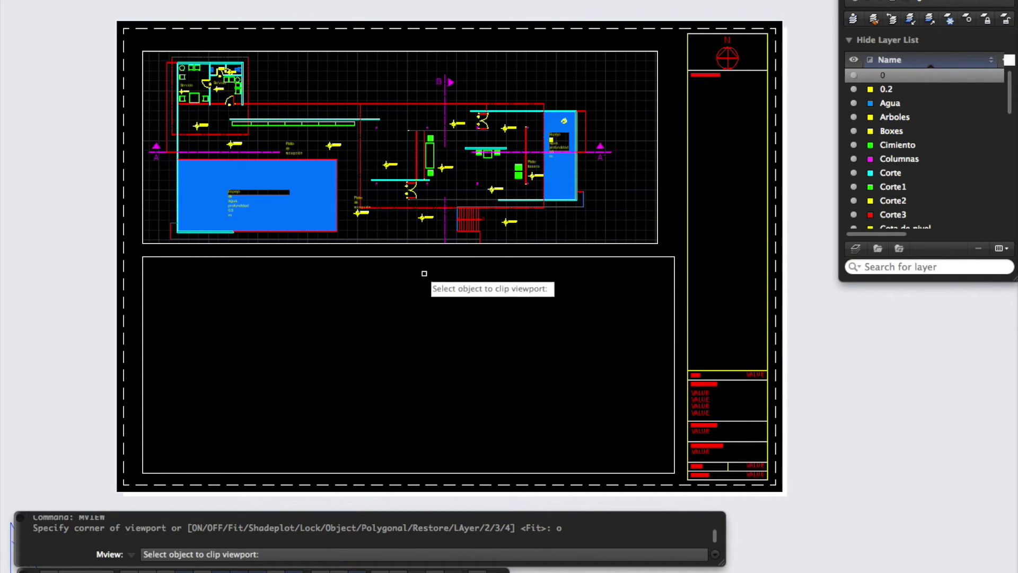
{"action": "left_click", "coordinate": [435, 258]}
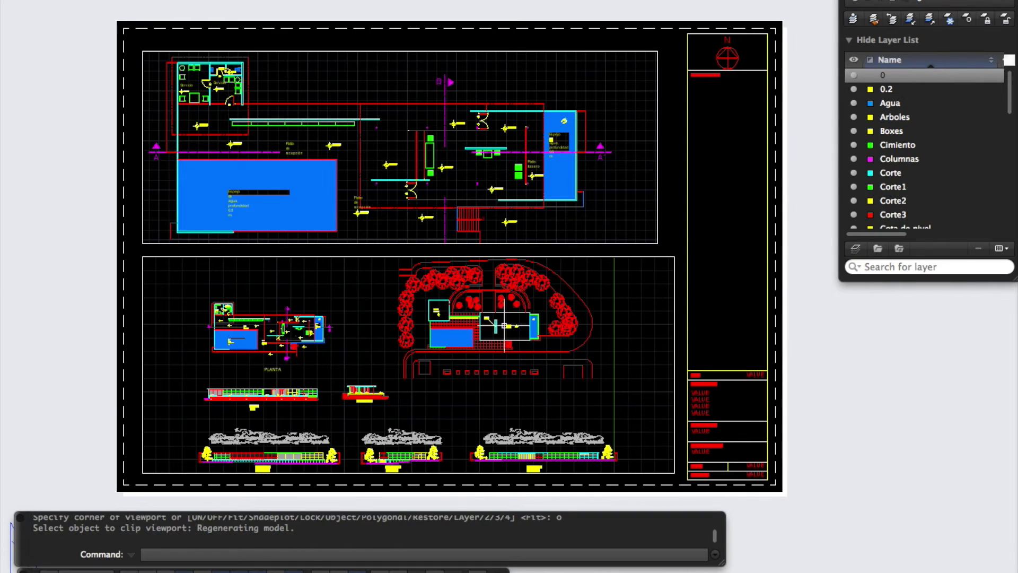
Activate the lower viewport and pan its drawing across with PAN.
{"action": "double_click", "coordinate": [372, 308]}
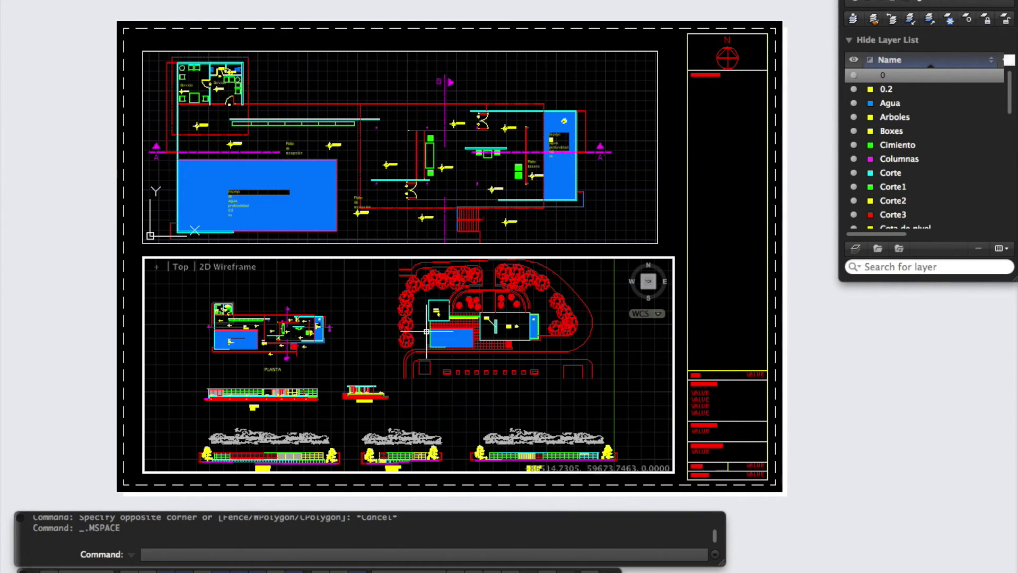
{"action": "type", "text": "P"}
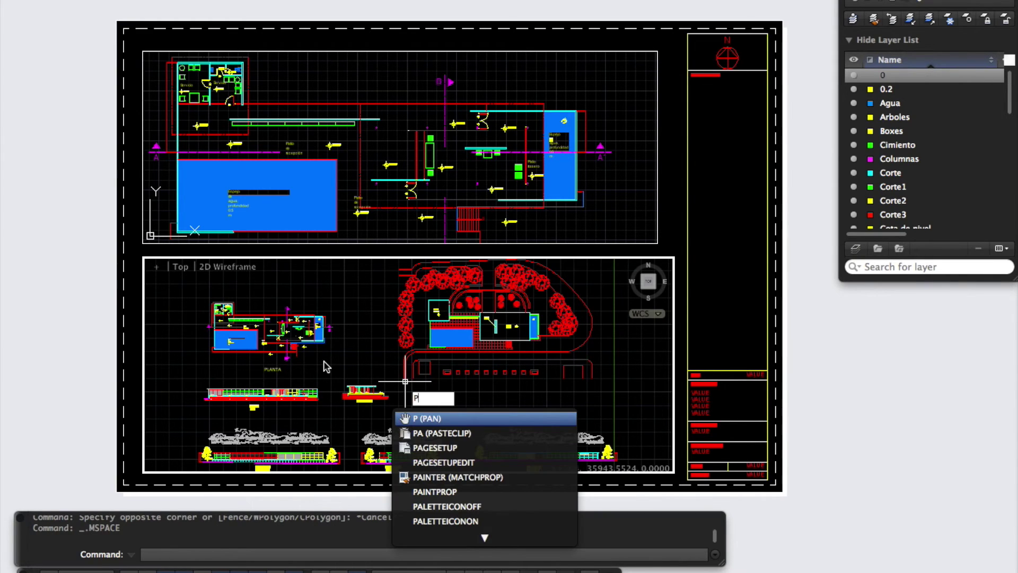
{"action": "key", "text": "Return"}
{"action": "mouse_move", "coordinate": [265, 354]}
{"action": "left_mouse_down"}
{"action": "mouse_move", "coordinate": [517, 313]}
{"action": "mouse_move", "coordinate": [546, 286]}
{"action": "mouse_move", "coordinate": [582, 353]}
{"action": "mouse_move", "coordinate": [574, 334]}
{"action": "left_mouse_up"}
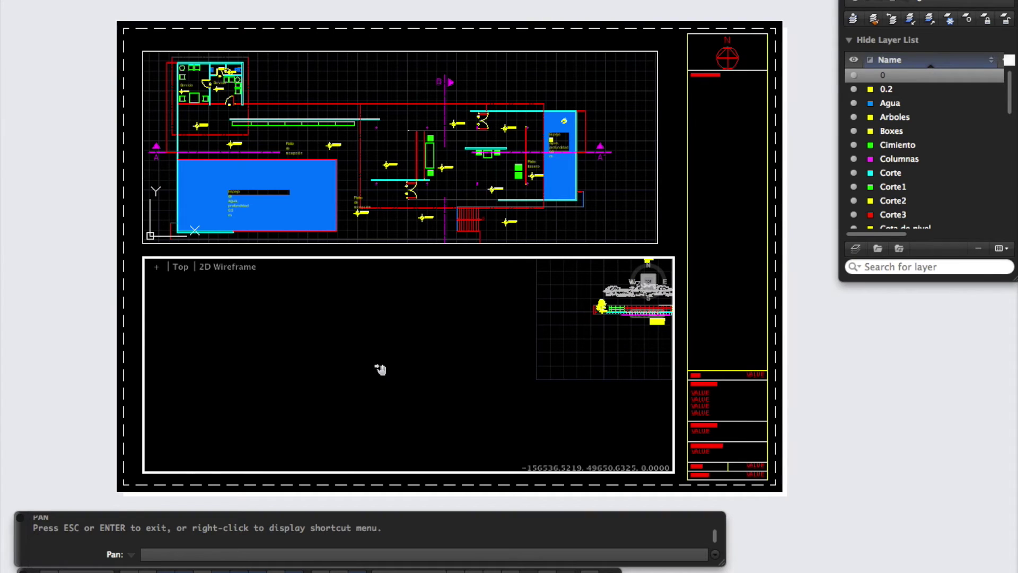
{"action": "key", "text": "Escape"}
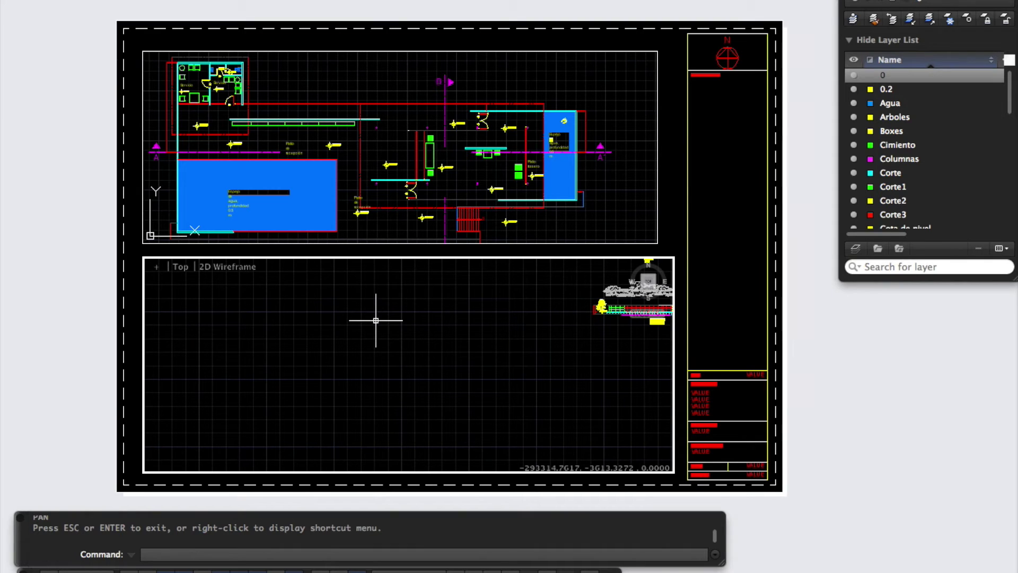
Zoom to extents, then zoom in on the CORTE B-B´ section.
{"action": "type", "text": "z"}
{"action": "key", "text": "Return"}
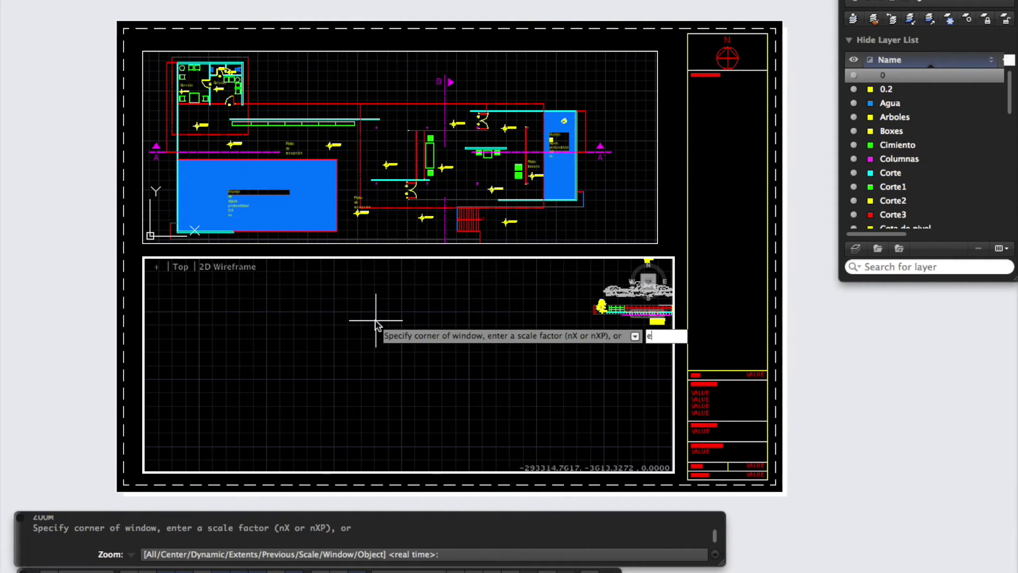
{"action": "type", "text": "e"}
{"action": "key", "text": "Return"}
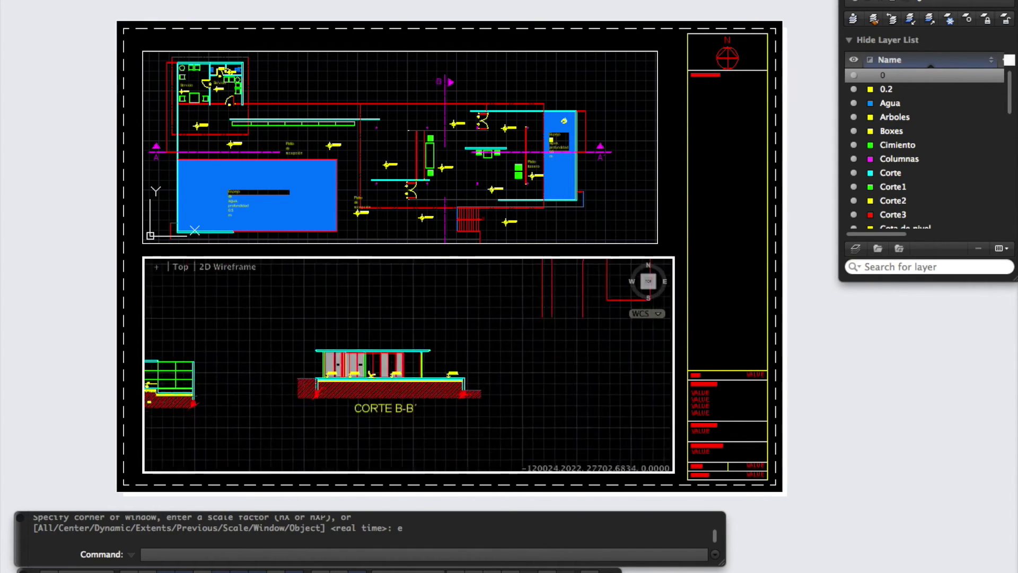
{"action": "scroll", "coordinate": [352, 391], "scroll_direction": "up", "scroll_amount": 5}
{"action": "scroll", "coordinate": [352, 391], "scroll_direction": "down", "scroll_amount": 3}
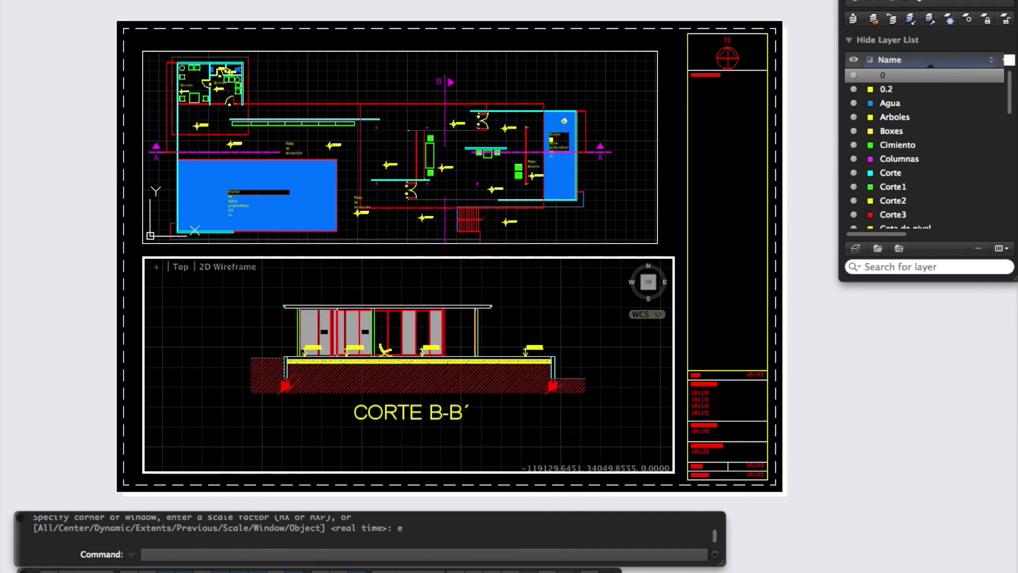
{"action": "scroll", "coordinate": [307, 303], "scroll_direction": "down", "scroll_amount": 4}
{"action": "scroll", "coordinate": [307, 303], "scroll_direction": "up", "scroll_amount": 4}
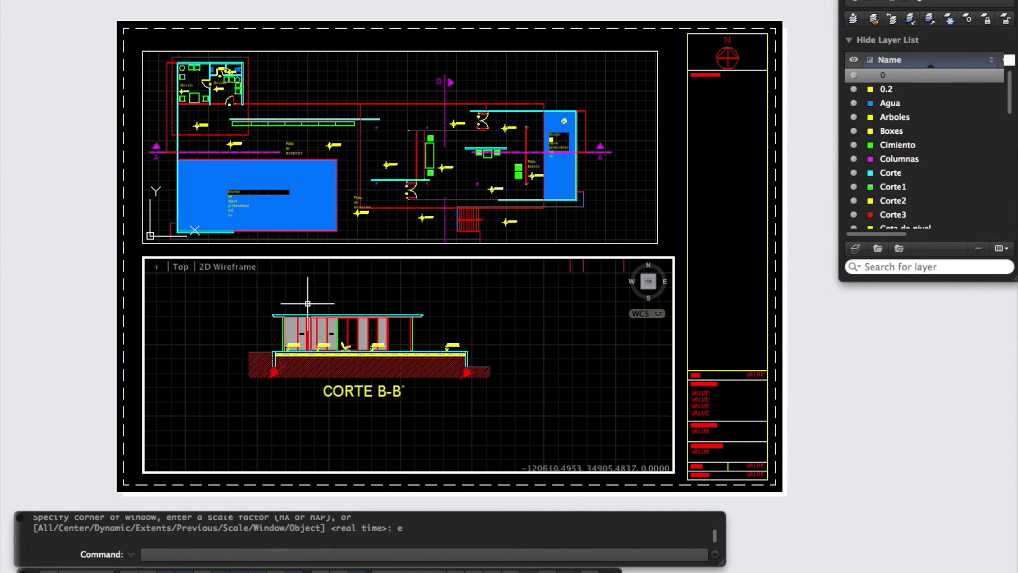
{"action": "scroll", "coordinate": [307, 304], "scroll_direction": "up", "scroll_amount": 1}
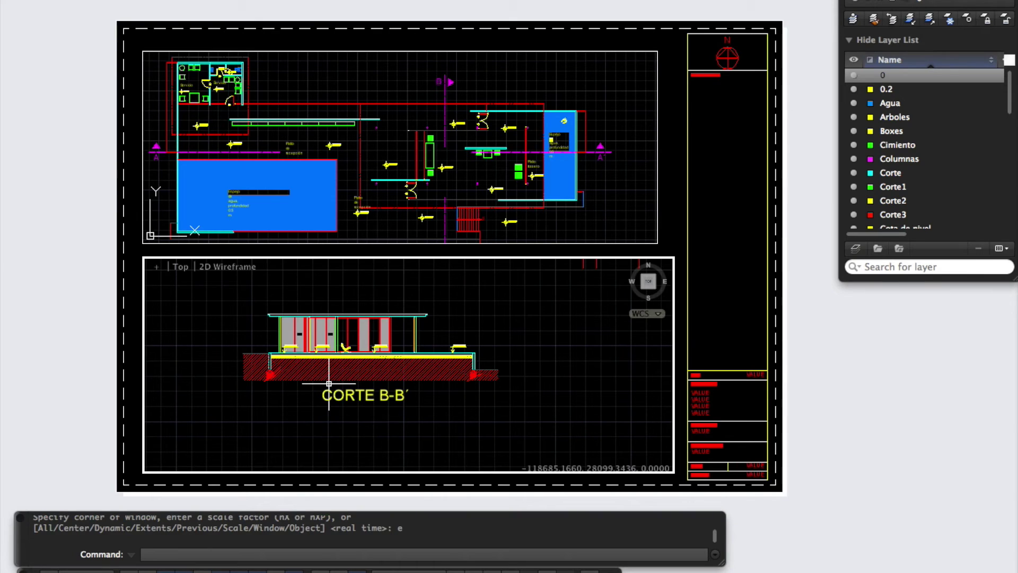
Zoom the lower viewport's section view to 1/100xp scale.
{"action": "type", "text": "z"}
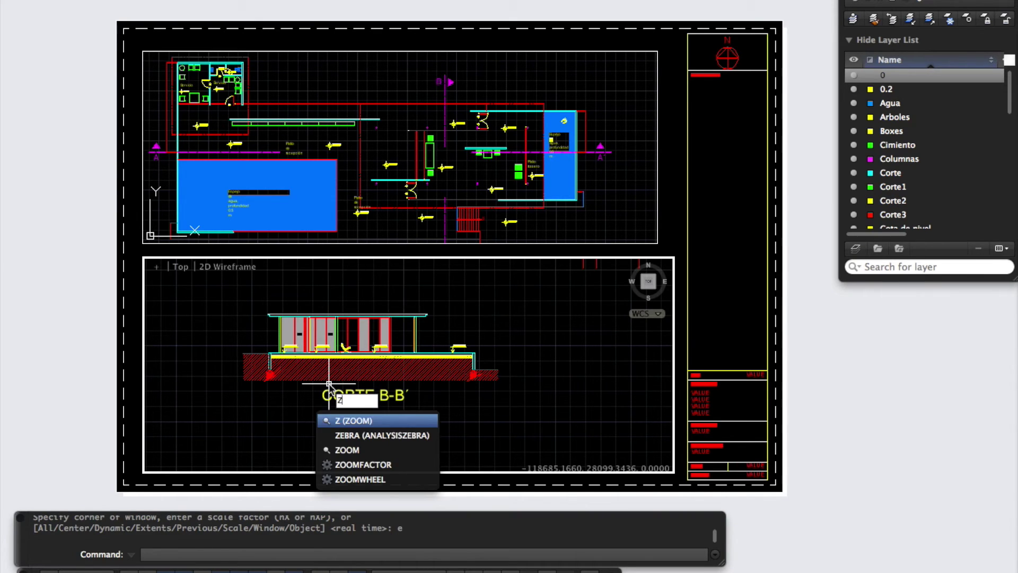
{"action": "key", "text": "Return"}
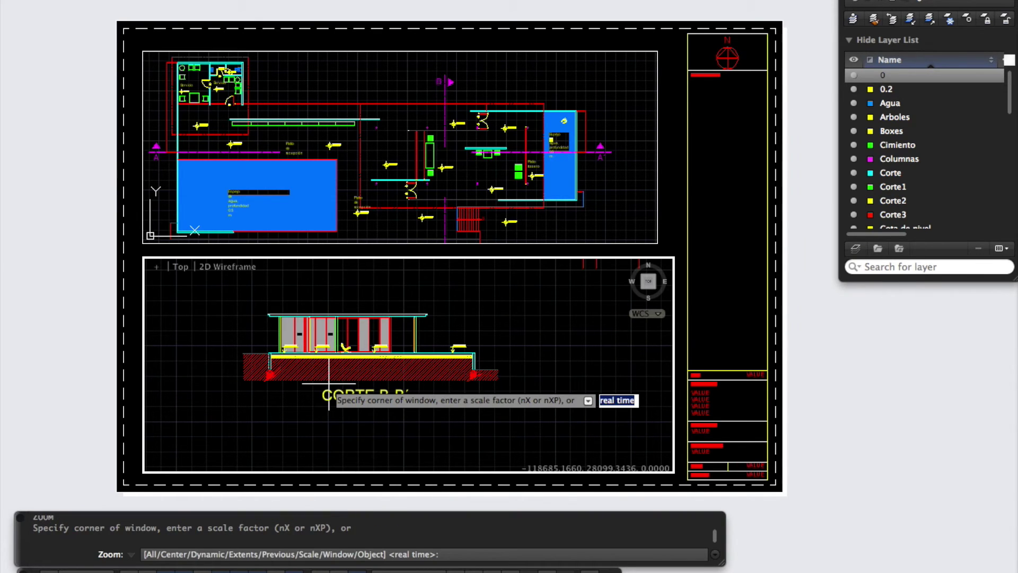
{"action": "type", "text": "1/100xp"}
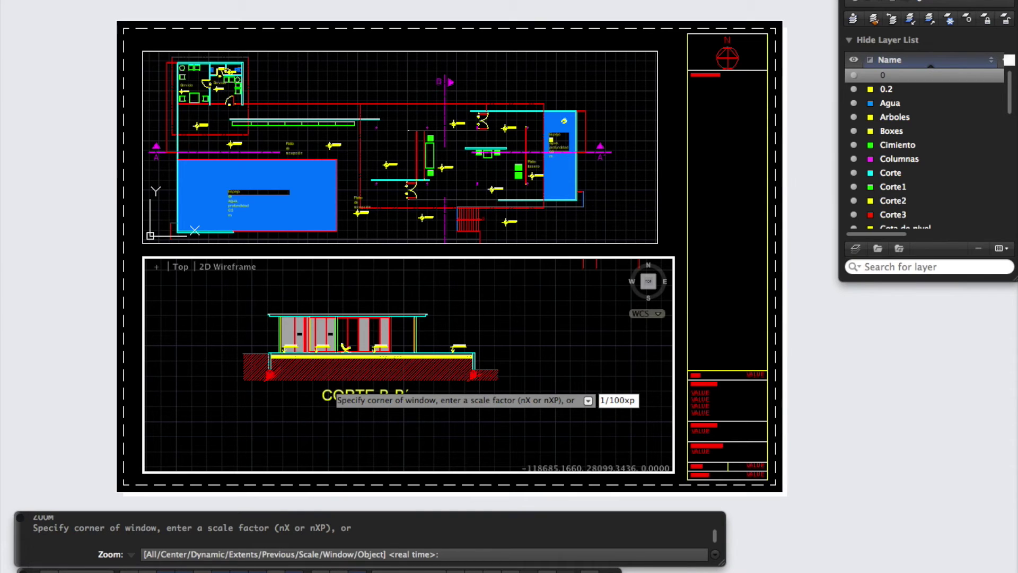
{"action": "key", "text": "Return"}
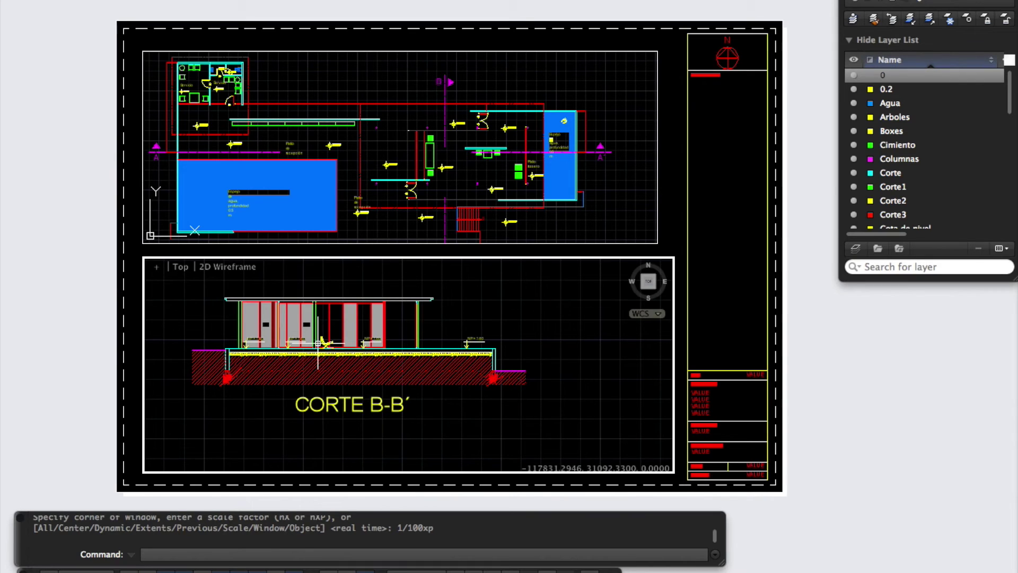
Pan the section up and to the left within the lower viewport.
{"action": "type", "text": "p"}
{"action": "key", "text": "Return"}
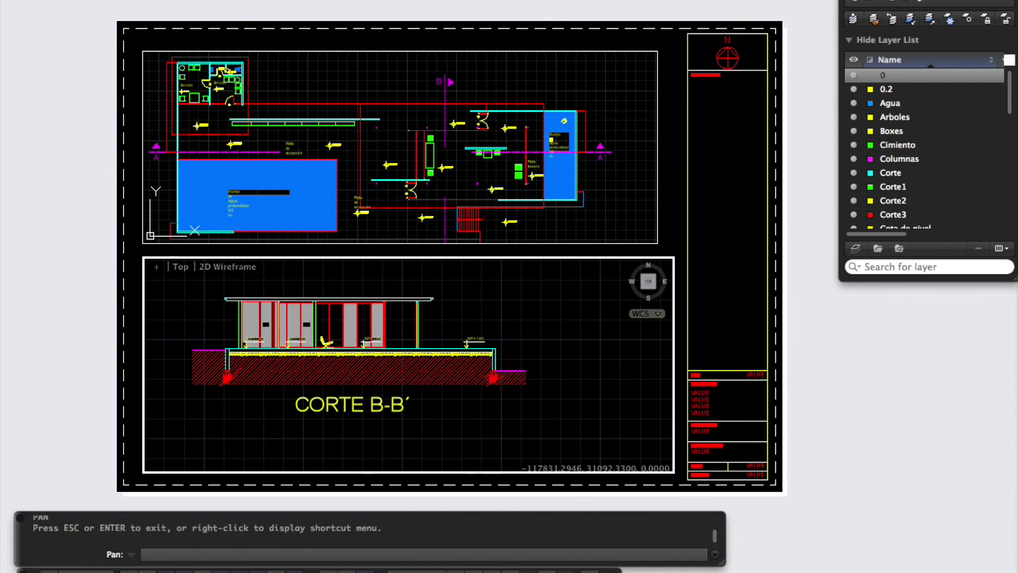
{"action": "mouse_move", "coordinate": [371, 371]}
{"action": "left_mouse_down"}
{"action": "mouse_move", "coordinate": [347, 339]}
{"action": "mouse_move", "coordinate": [332, 346]}
{"action": "left_mouse_up"}
{"action": "key", "text": "Escape"}
Back in paper space, pull the section viewport's right edge left and bottom edge up around CORTE B-B´.
{"action": "double_click", "coordinate": [137, 288]}
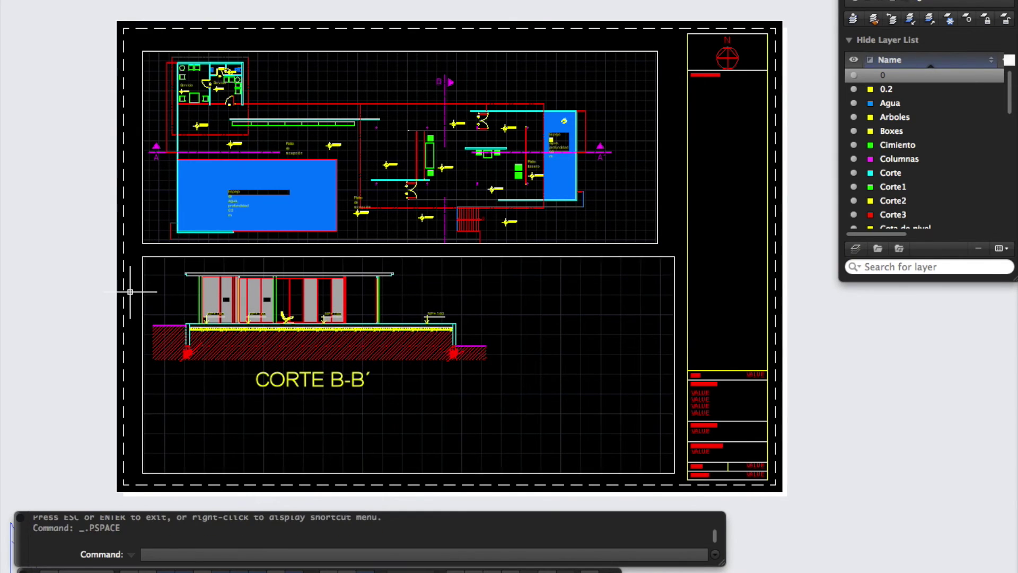
{"action": "left_click", "coordinate": [641, 258]}
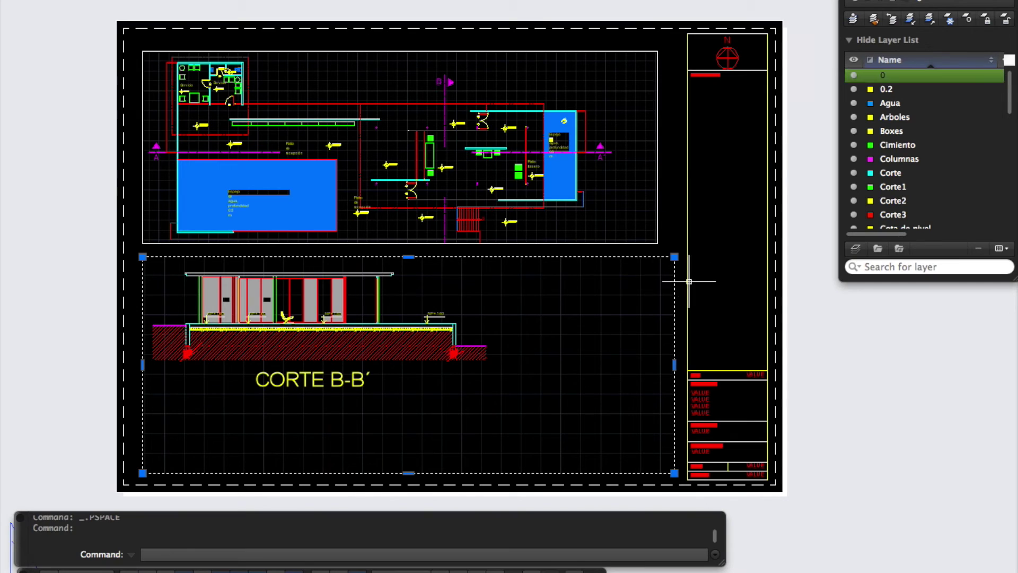
{"action": "left_click", "coordinate": [674, 365]}
{"action": "left_click", "coordinate": [520, 368]}
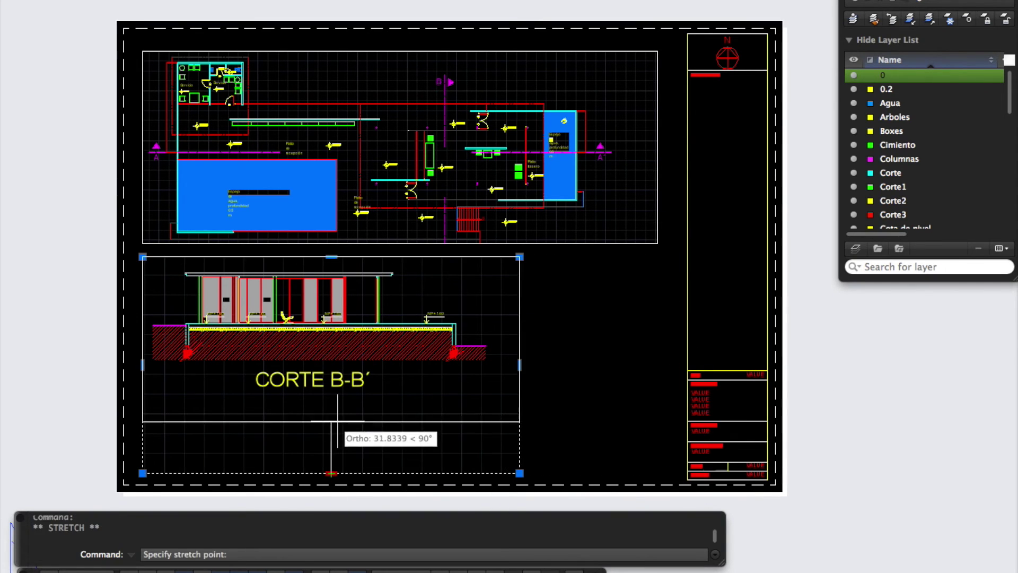
{"action": "left_click", "coordinate": [331, 402]}
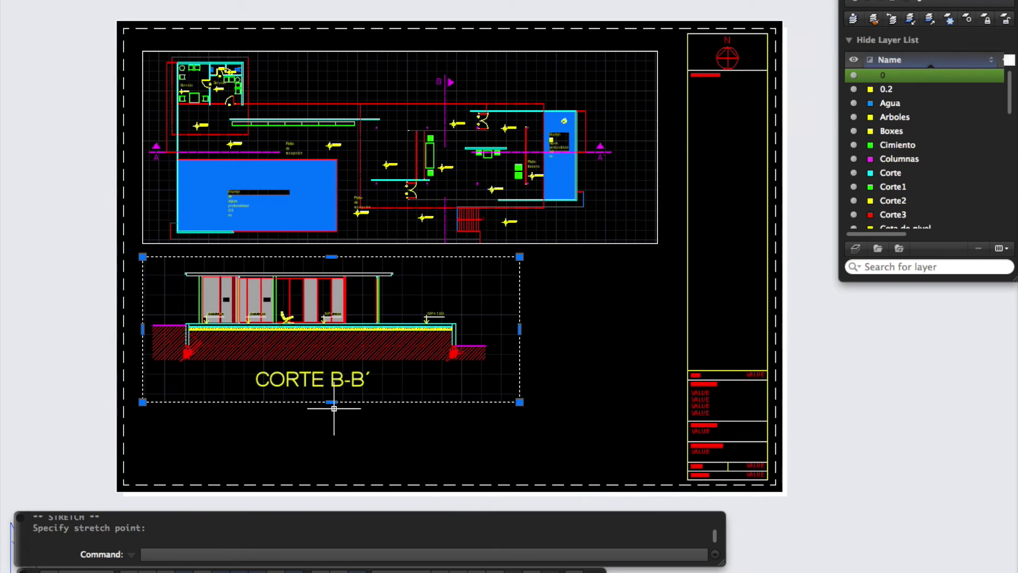
{"action": "key", "text": "Escape"}
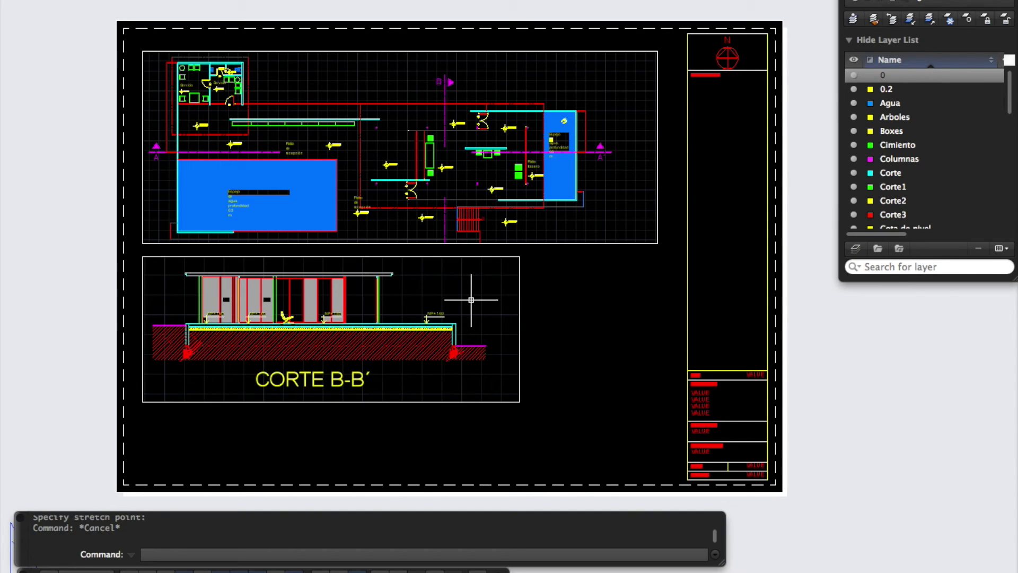
Set Display Locked to Yes on the CORTE B-B´ viewport and verify zooming keeps its scale.
{"action": "left_click", "coordinate": [572, 307]}
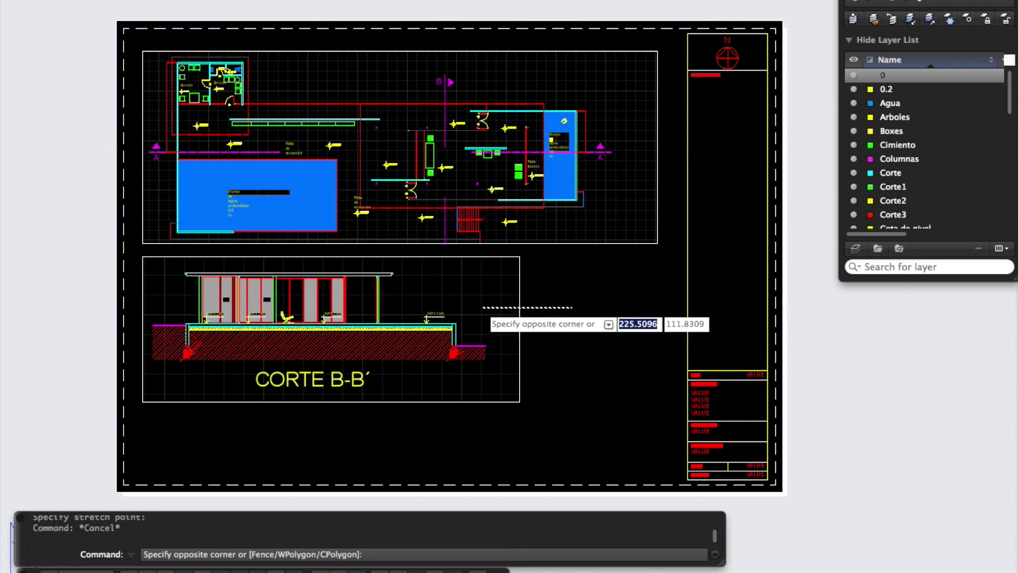
{"action": "left_click", "coordinate": [462, 363]}
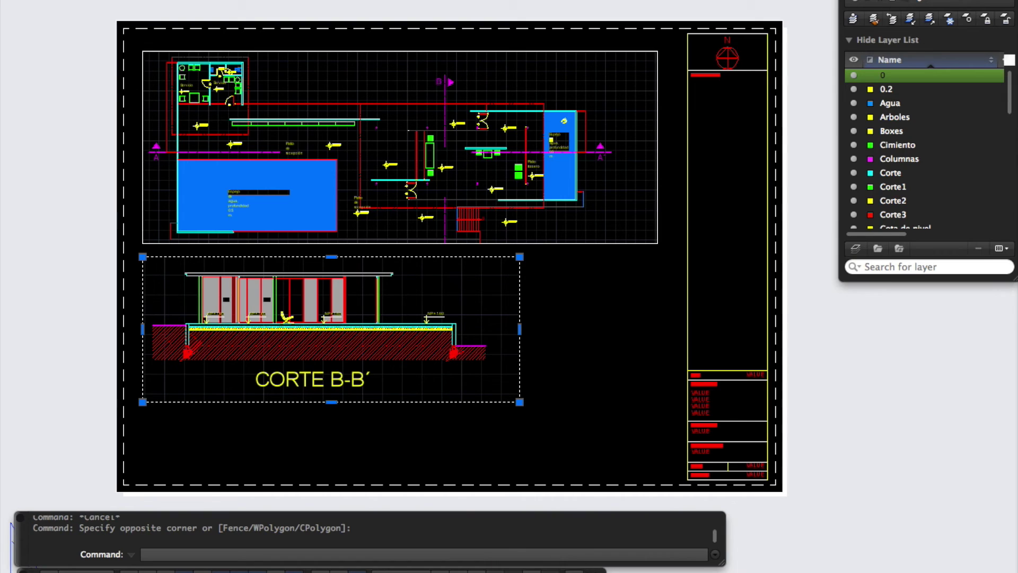
{"action": "double_click", "coordinate": [449, 379]}
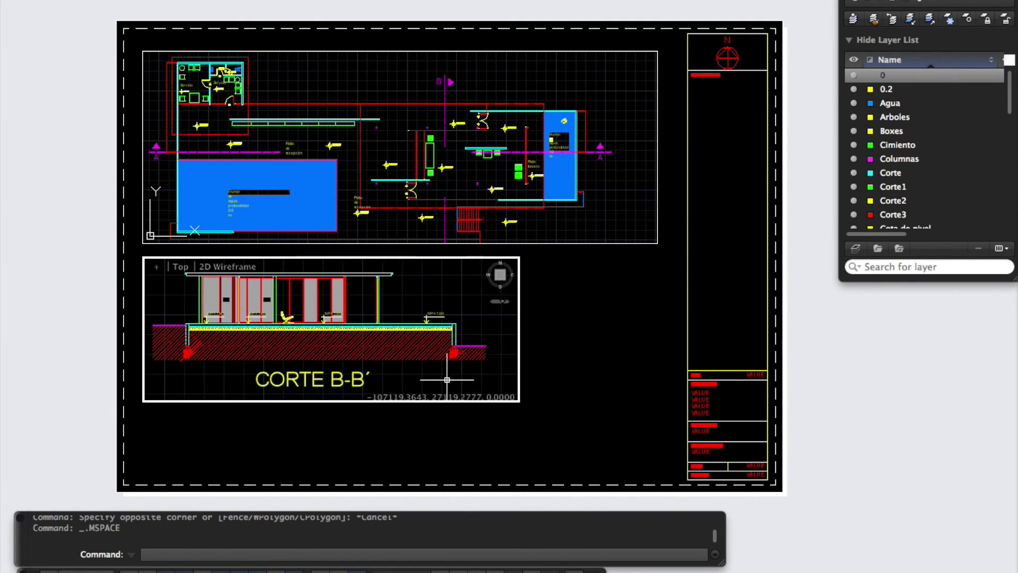
{"action": "scroll", "coordinate": [438, 350], "scroll_direction": "down", "scroll_amount": 2}
{"action": "scroll", "coordinate": [438, 352], "scroll_direction": "up", "scroll_amount": 1}
{"action": "scroll", "coordinate": [438, 351], "scroll_direction": "down", "scroll_amount": 2}
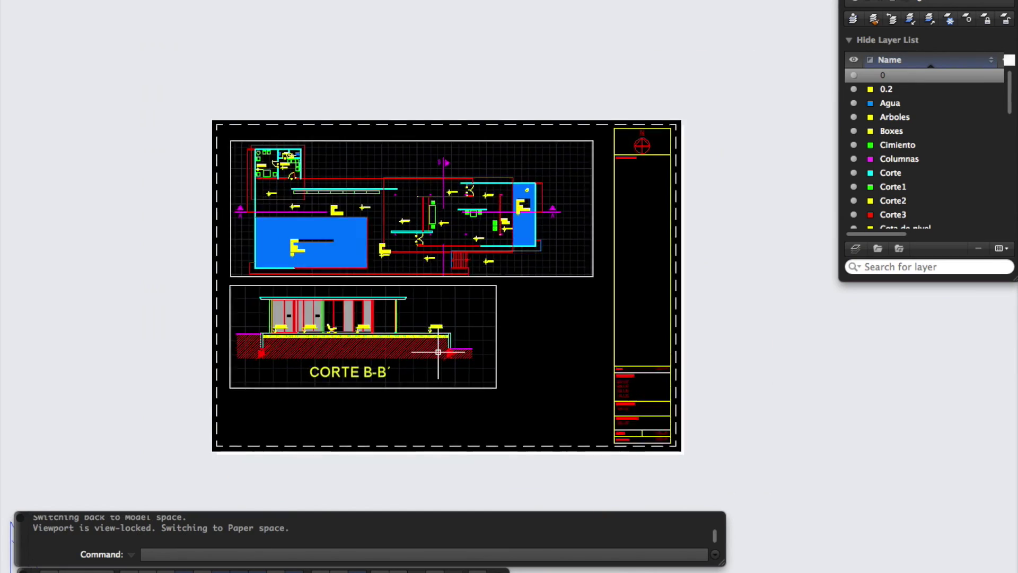
{"action": "scroll", "coordinate": [438, 352], "scroll_direction": "up", "scroll_amount": 1}
{"action": "scroll", "coordinate": [438, 352], "scroll_direction": "down", "scroll_amount": 1}
{"action": "scroll", "coordinate": [437, 354], "scroll_direction": "up", "scroll_amount": 1}
{"action": "scroll", "coordinate": [437, 354], "scroll_direction": "up", "scroll_amount": 1}
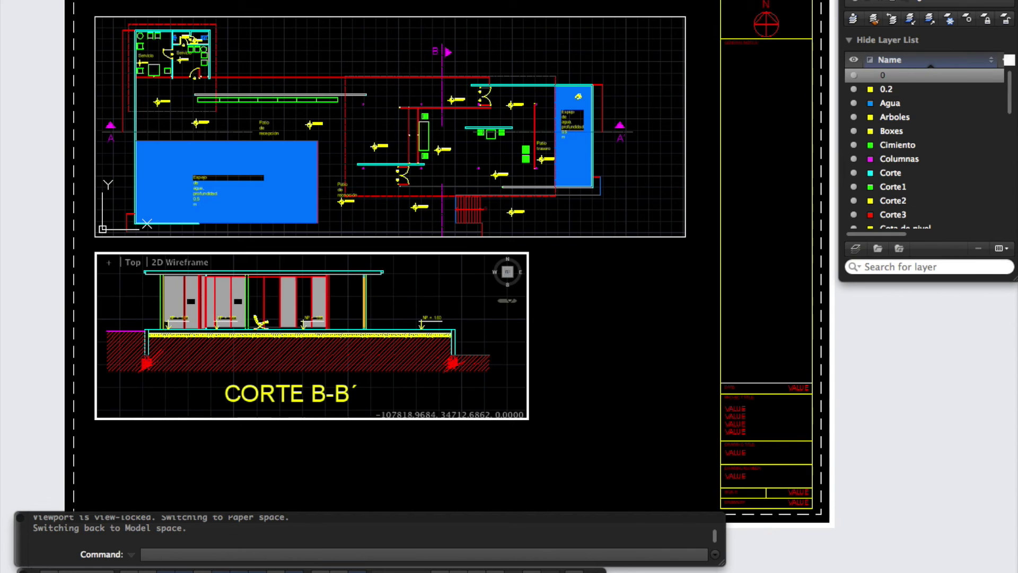
Activate the upper PLANTA viewport and zoom it to 1/200 scale.
{"action": "left_click", "coordinate": [400, 143]}
{"action": "scroll", "coordinate": [400, 144], "scroll_direction": "down", "scroll_amount": 5}
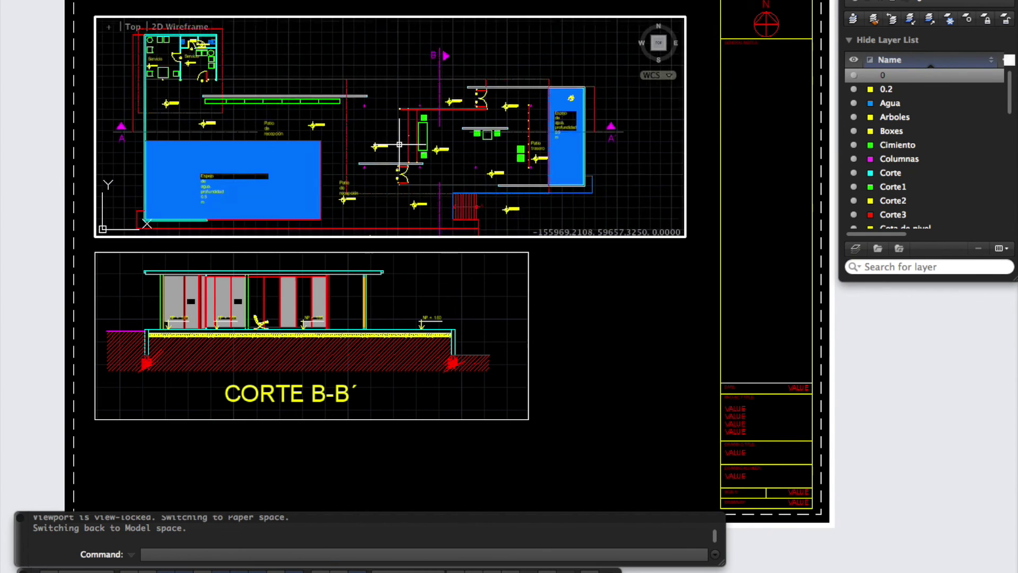
{"action": "scroll", "coordinate": [400, 144], "scroll_direction": "up", "scroll_amount": 4}
{"action": "scroll", "coordinate": [406, 169], "scroll_direction": "down", "scroll_amount": 2}
{"action": "scroll", "coordinate": [418, 188], "scroll_direction": "up", "scroll_amount": 3}
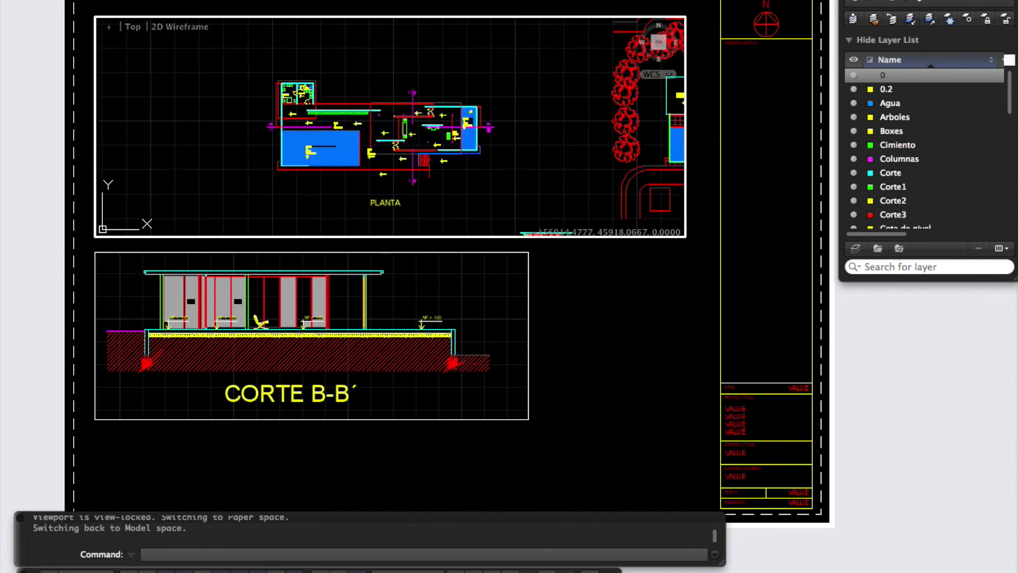
{"action": "scroll", "coordinate": [418, 189], "scroll_direction": "down", "scroll_amount": 1}
{"action": "scroll", "coordinate": [407, 171], "scroll_direction": "up", "scroll_amount": 1}
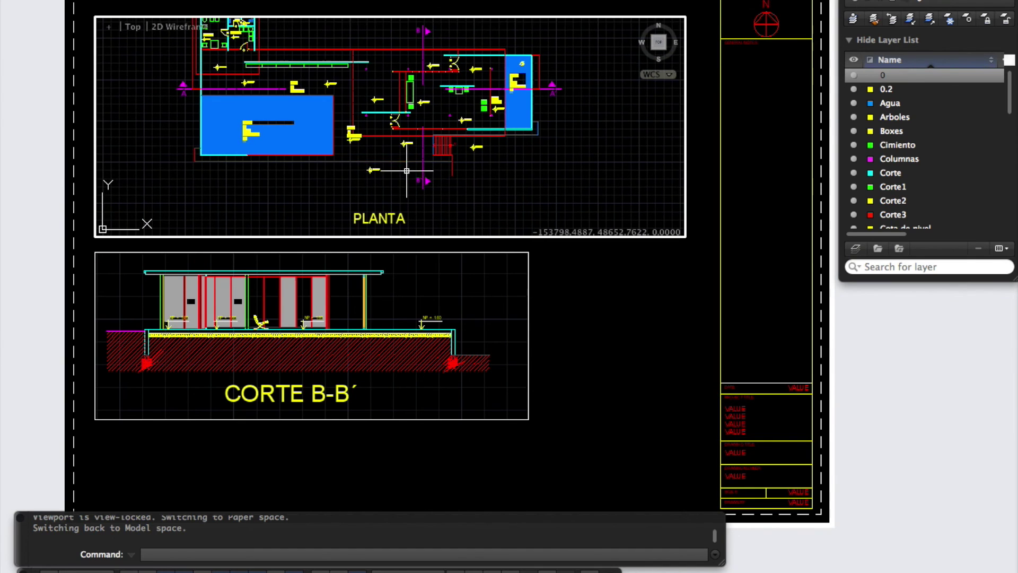
{"action": "scroll", "coordinate": [401, 204], "scroll_direction": "down", "scroll_amount": 1}
{"action": "scroll", "coordinate": [408, 203], "scroll_direction": "up", "scroll_amount": 1}
{"action": "scroll", "coordinate": [408, 202], "scroll_direction": "down", "scroll_amount": 1}
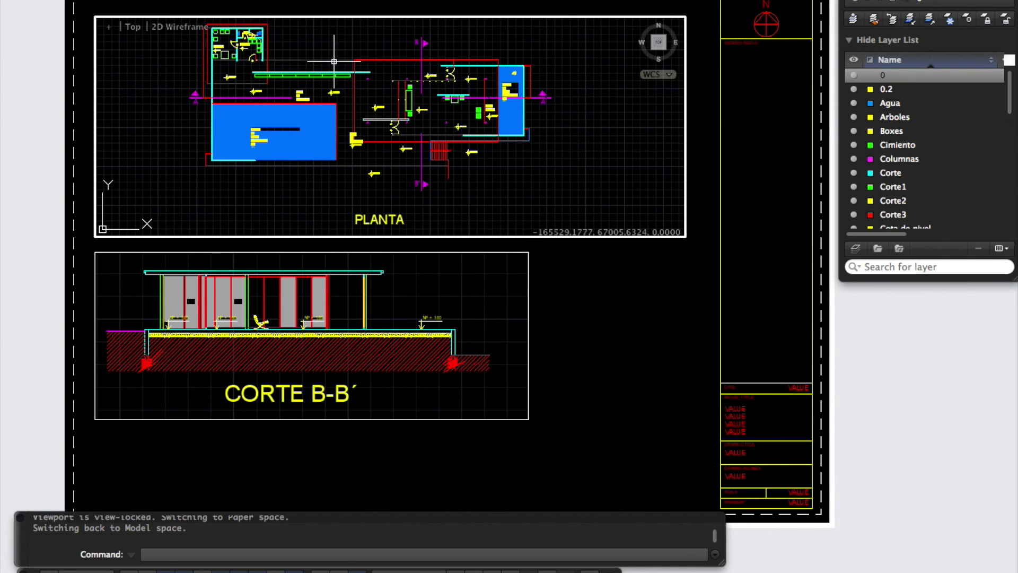
{"action": "scroll", "coordinate": [333, 33], "scroll_direction": "down", "scroll_amount": 1}
{"action": "scroll", "coordinate": [333, 33], "scroll_direction": "up", "scroll_amount": 1}
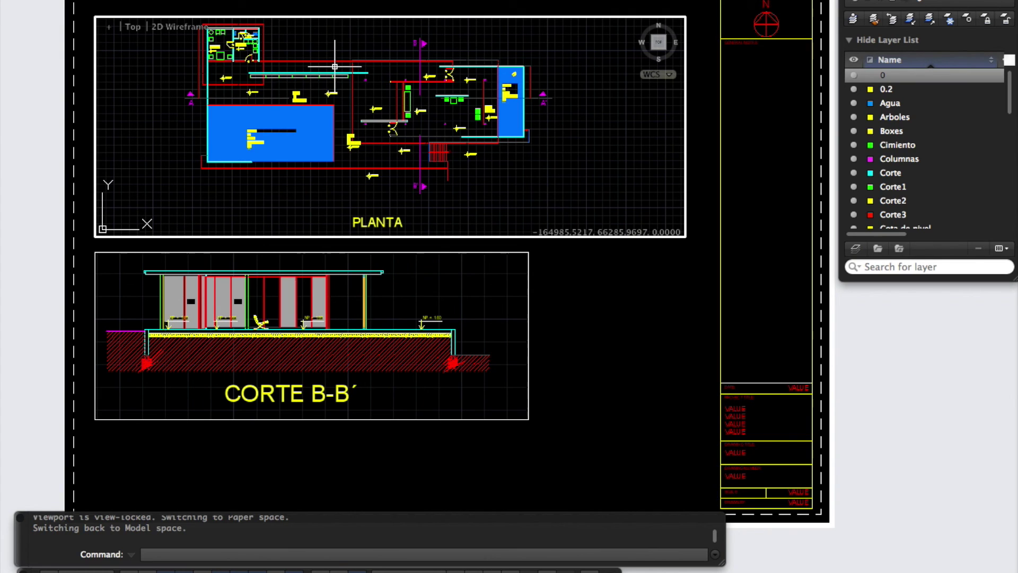
{"action": "type", "text": "z"}
{"action": "key", "text": "Return"}
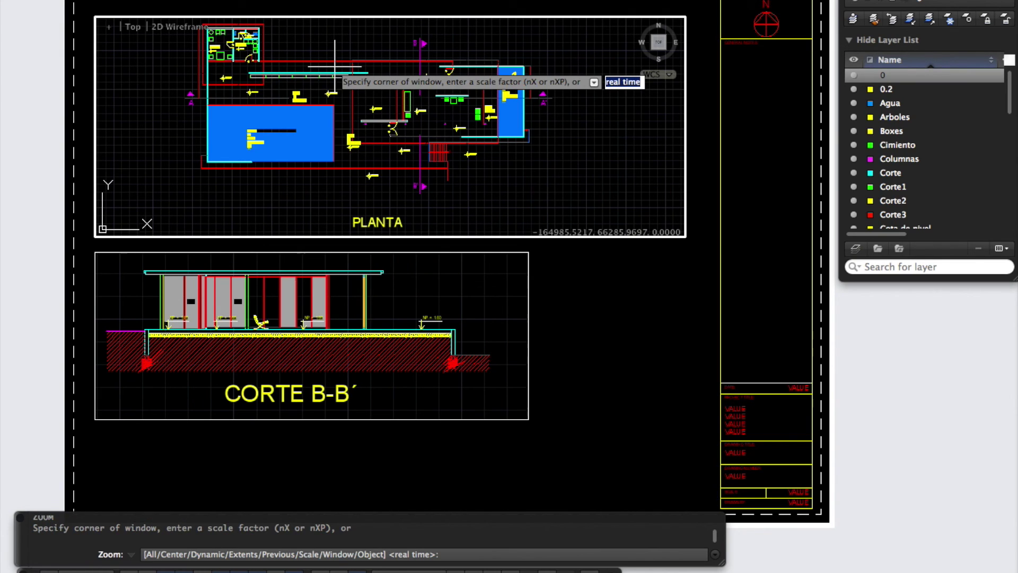
{"action": "type", "text": "1"}
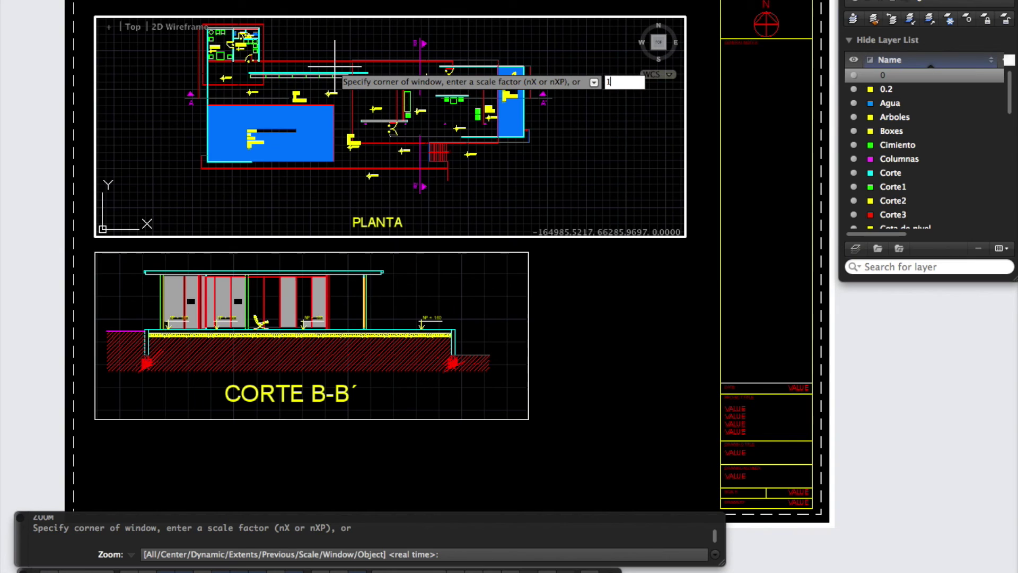
{"action": "type", "text": "/200xp"}
{"action": "key", "text": "Return"}
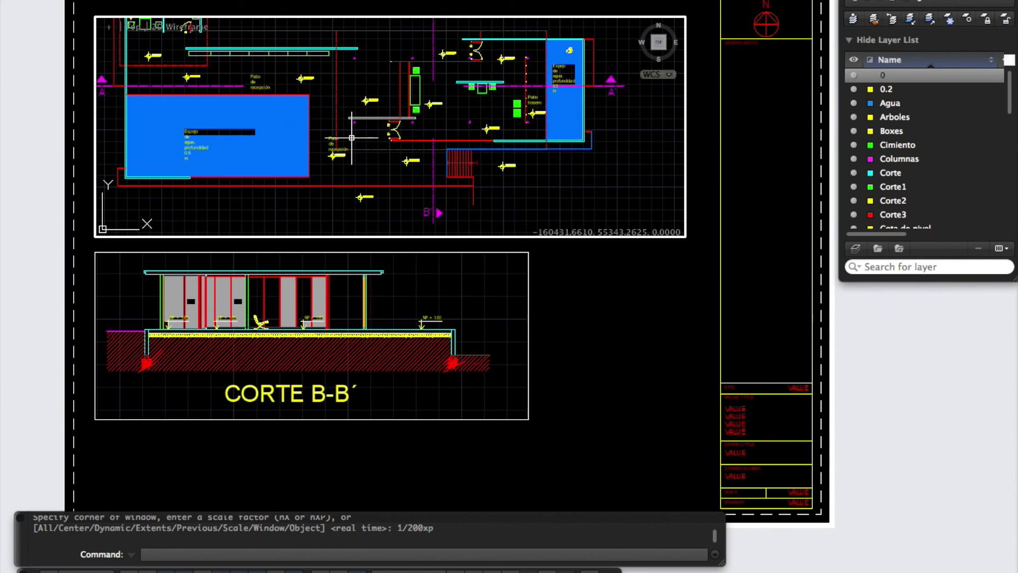
Pan the plan down to centre it in its viewport, then return to paper space.
{"action": "type", "text": "P"}
{"action": "key", "text": "Return"}
{"action": "left_click_drag", "start_coordinate": [352, 138], "coordinate": [350, 171]}
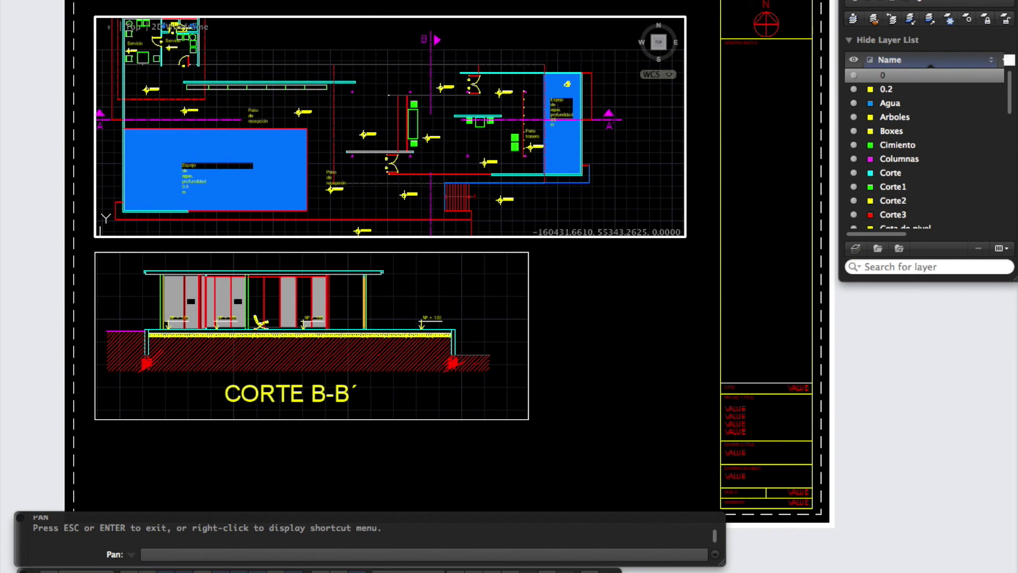
{"action": "key", "text": "Escape"}
{"action": "double_click", "coordinate": [609, 281]}
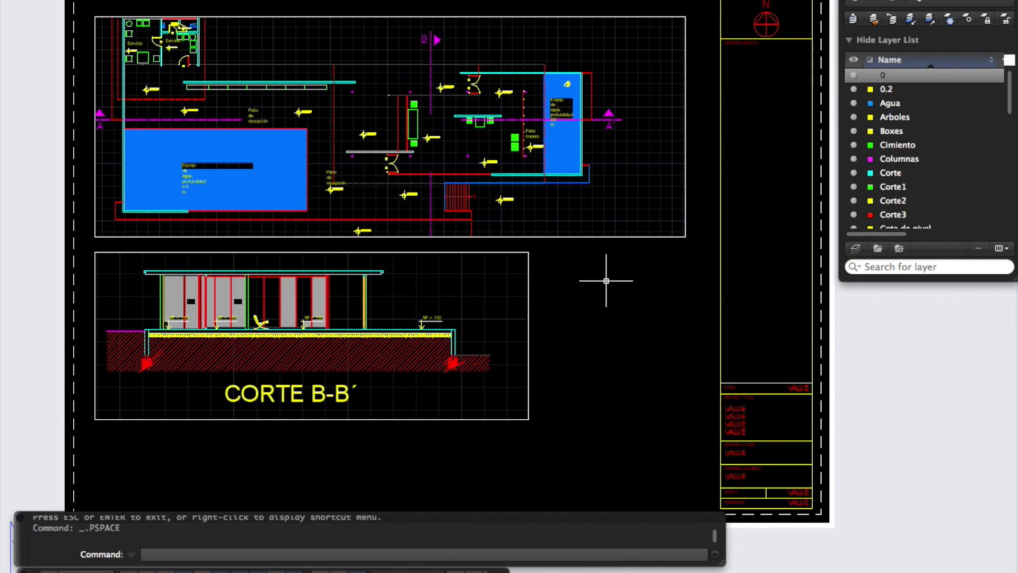
Pull the CORTE B-B´ viewport's right edge in close to the section's right end.
{"action": "scroll", "coordinate": [586, 268], "scroll_direction": "down", "scroll_amount": 1}
{"action": "scroll", "coordinate": [586, 268], "scroll_direction": "up", "scroll_amount": 2}
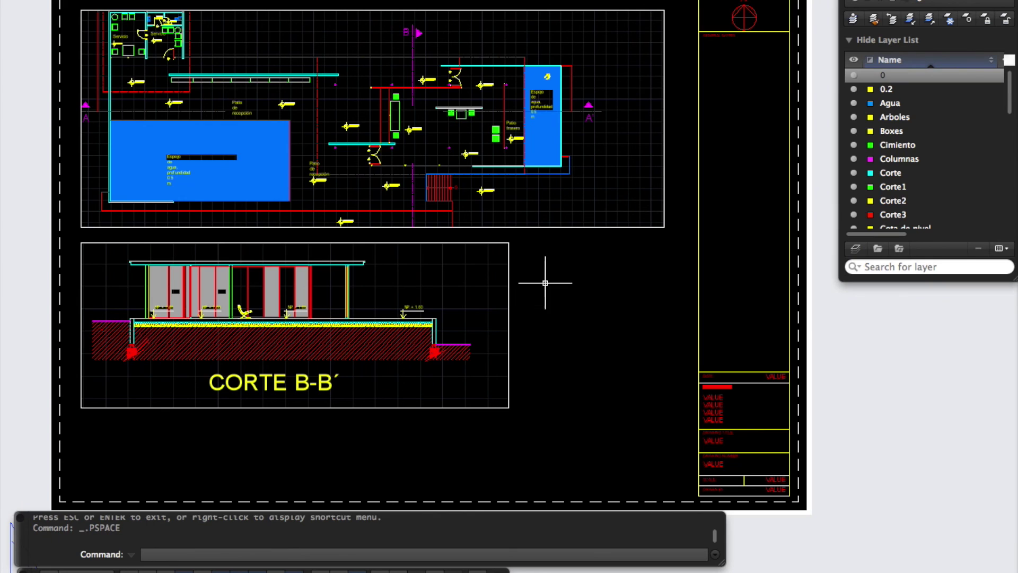
{"action": "left_click", "coordinate": [492, 296]}
{"action": "left_click", "coordinate": [509, 325]}
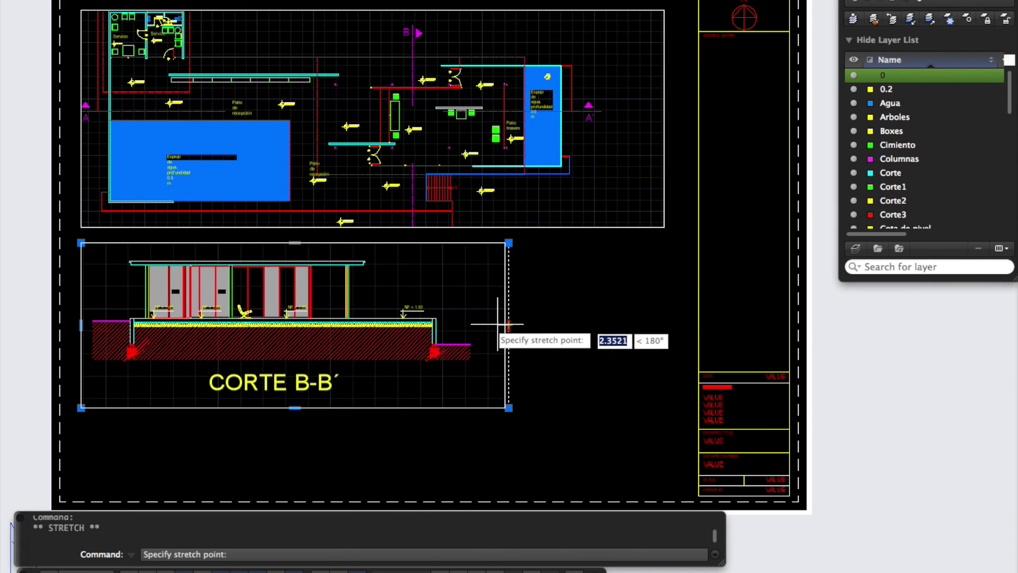
{"action": "key", "text": "Escape"}
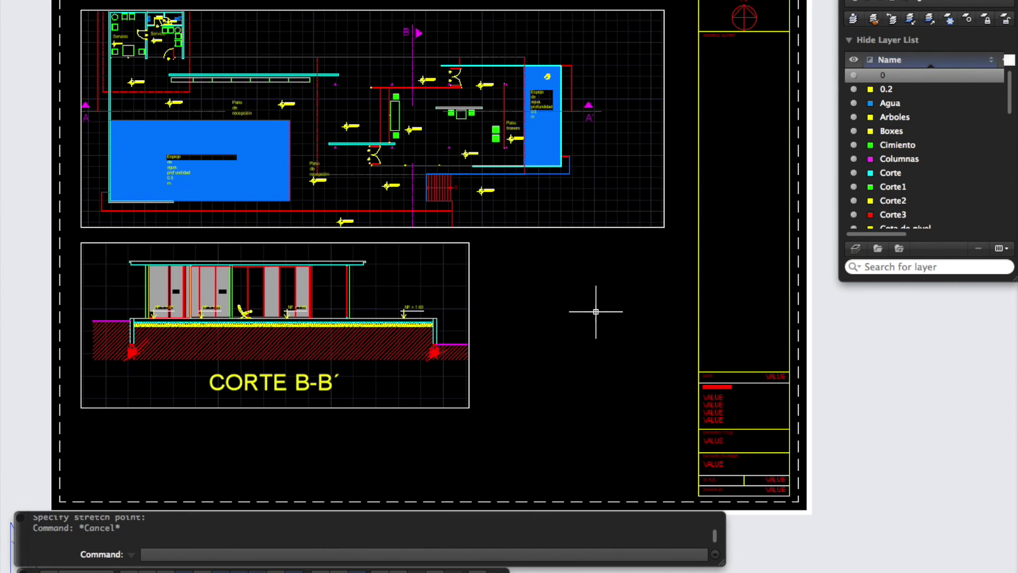
{"action": "middle_click_drag", "start_coordinate": [602, 311], "coordinate": [631, 321]}
{"action": "left_click", "coordinate": [566, 283]}
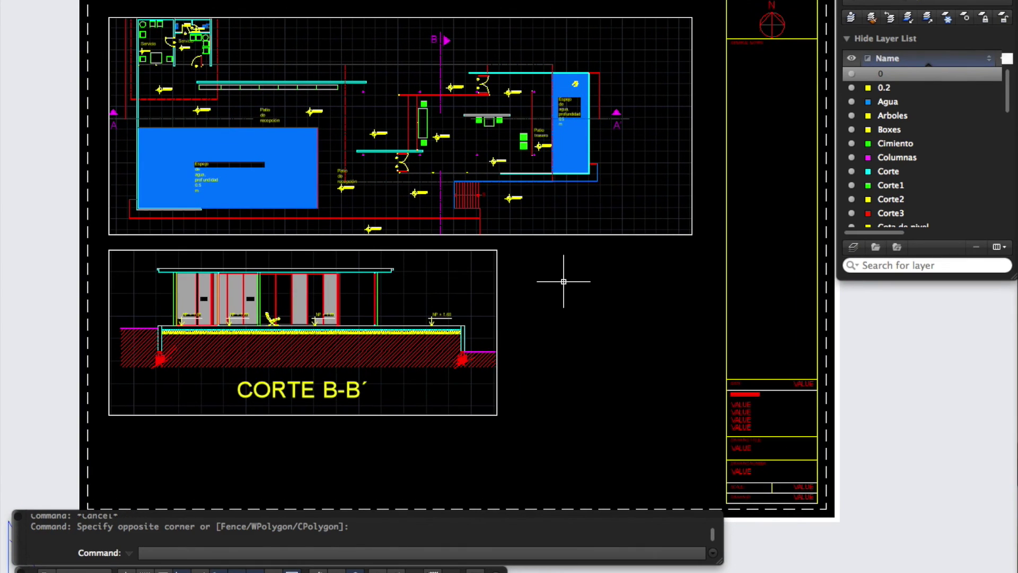